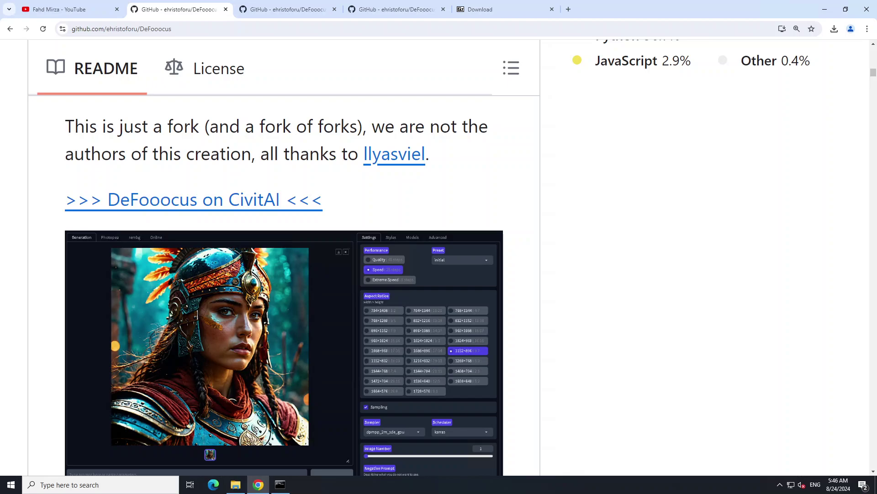
# Switch to the YouTube channel's search results for 'fooocus' showing Fooocus installation videos.
pyautogui.click(60, 9)
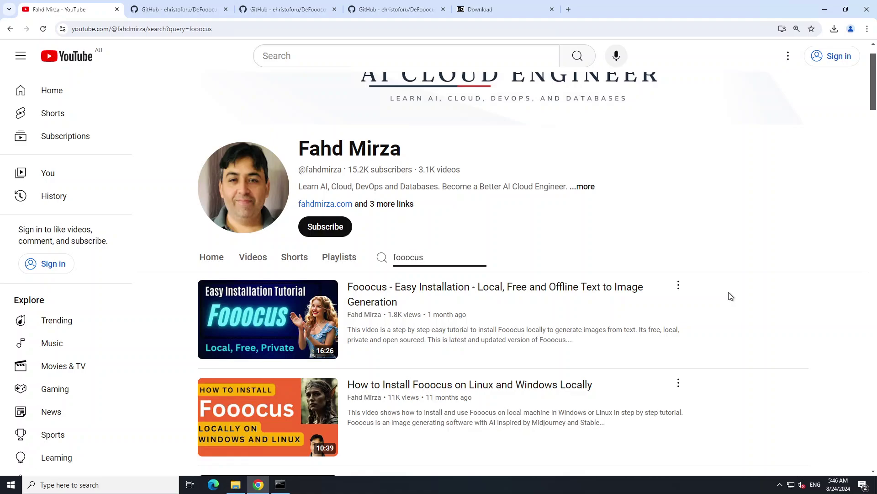
pyautogui.click(182, 8)
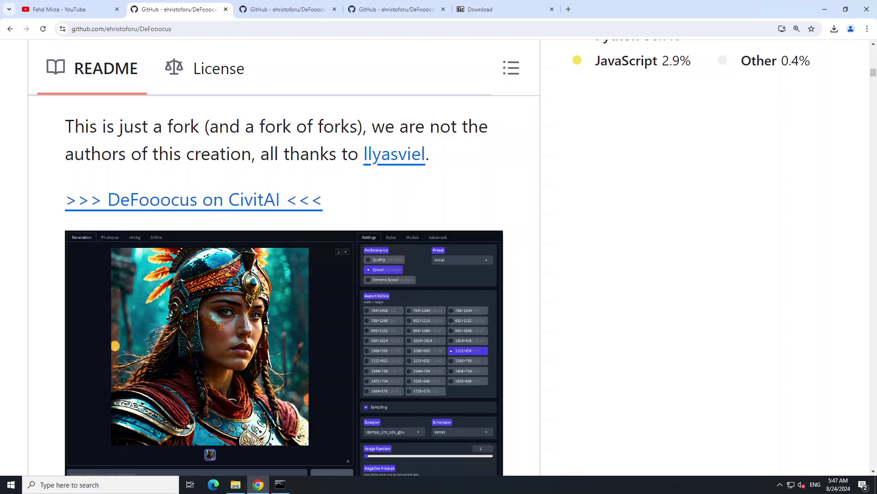
pyautogui.hotkey('ctrl', 'shift', 'Tab')
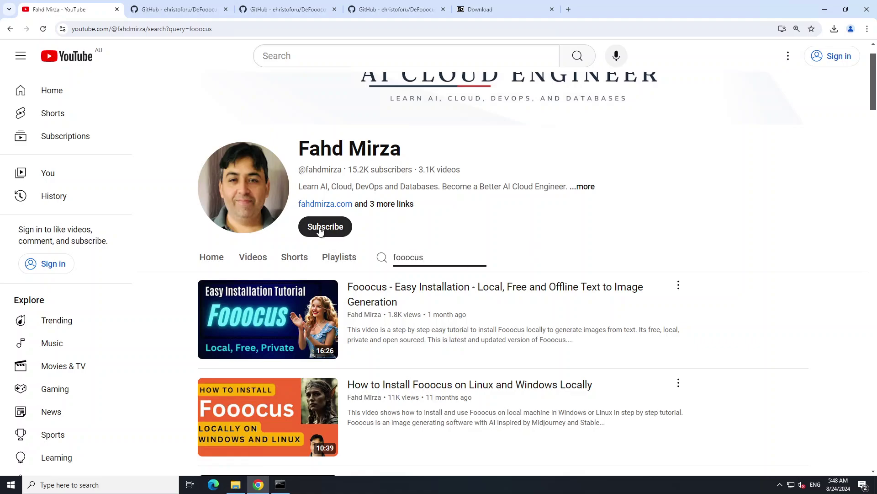
# Return to the GitHub tab showing the ehristoforu/DeFooocus README.
pyautogui.click(185, 9)
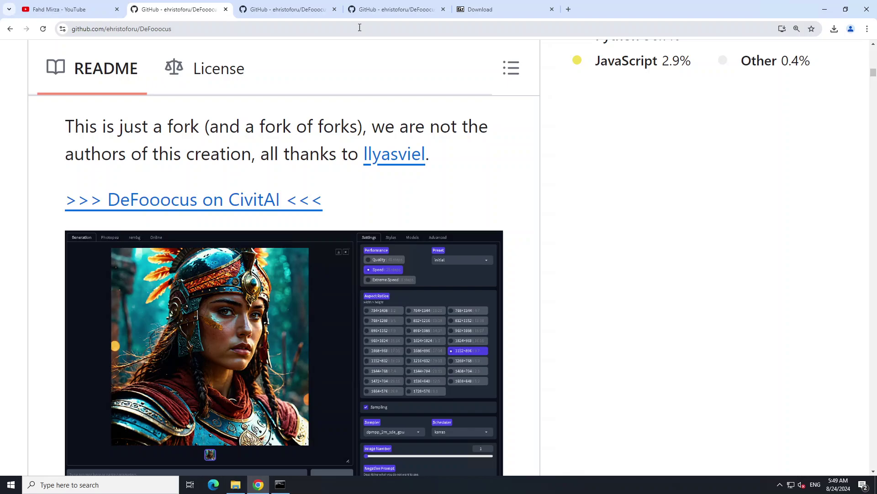
# Download DeFooocus_win64_portable.7z from the README's Windows section and confirm the 1.4 GB download is Done.
pyautogui.click(319, 10)
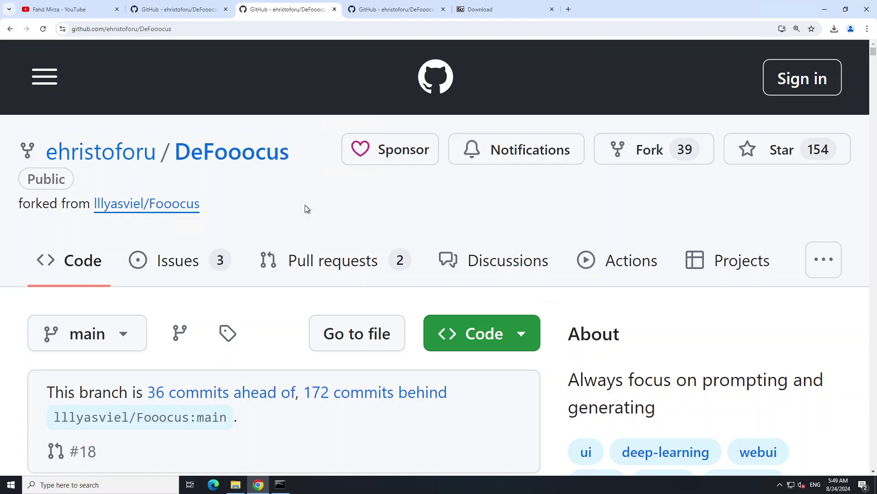
pyautogui.click(377, 11)
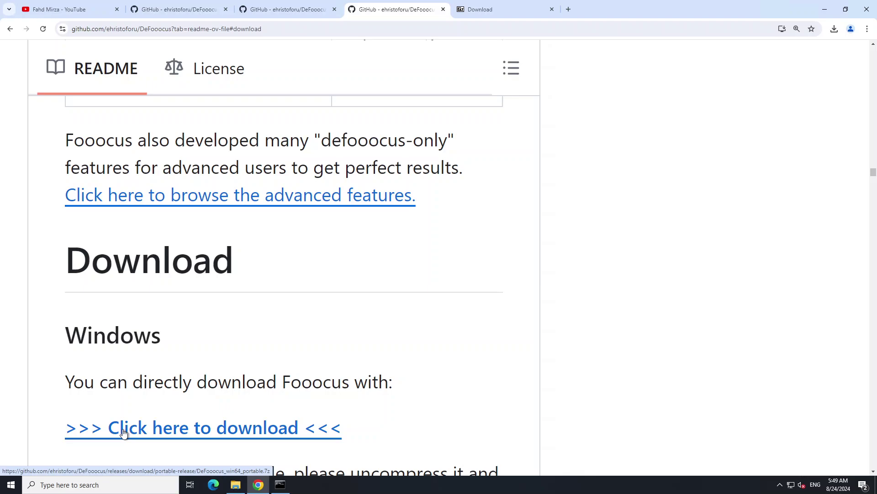
pyautogui.click(252, 434)
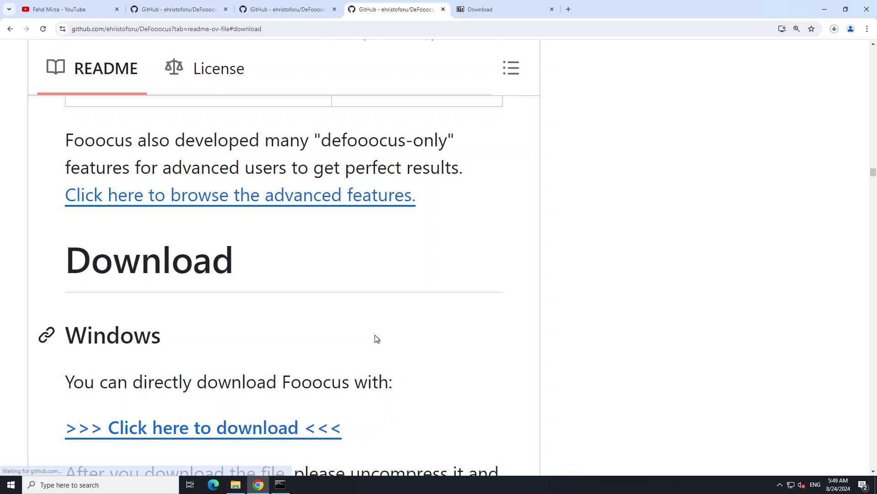
pyautogui.click(837, 33)
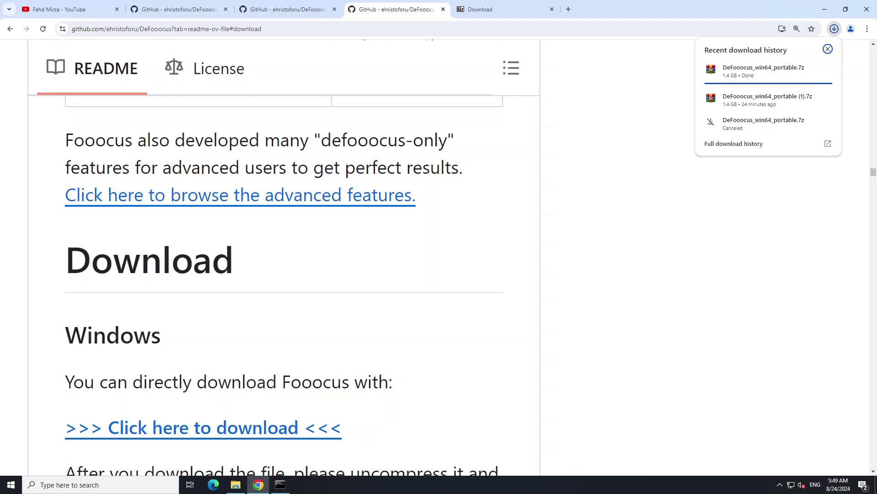
# From the 7-Zip 24.08 page, show DeFooocus_win64_portable.7z in its Downloads folder.
pyautogui.click(502, 9)
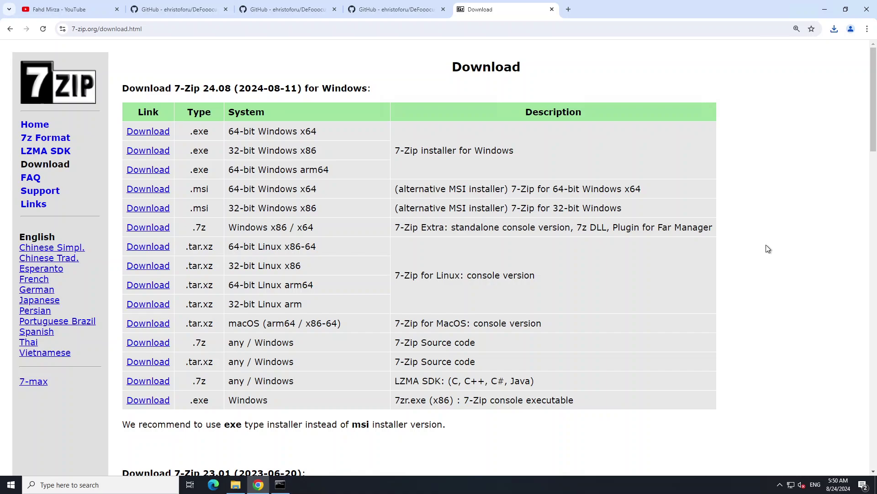
pyautogui.click(834, 30)
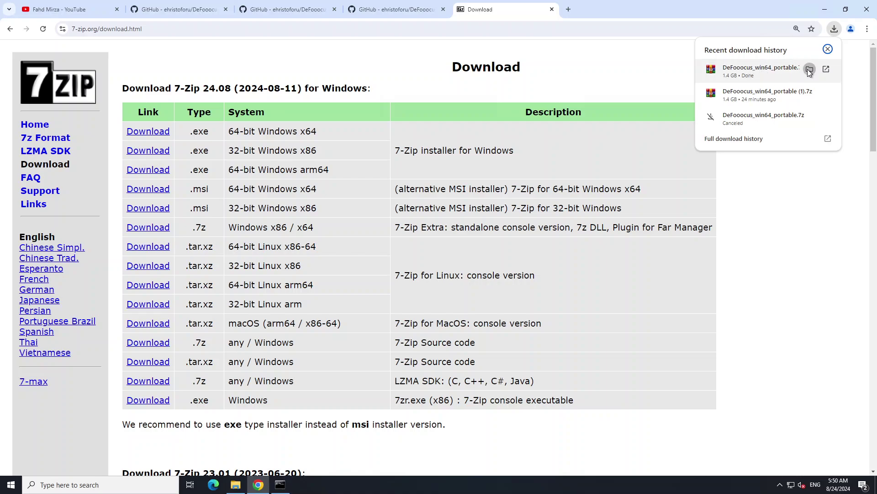
pyautogui.click(809, 69)
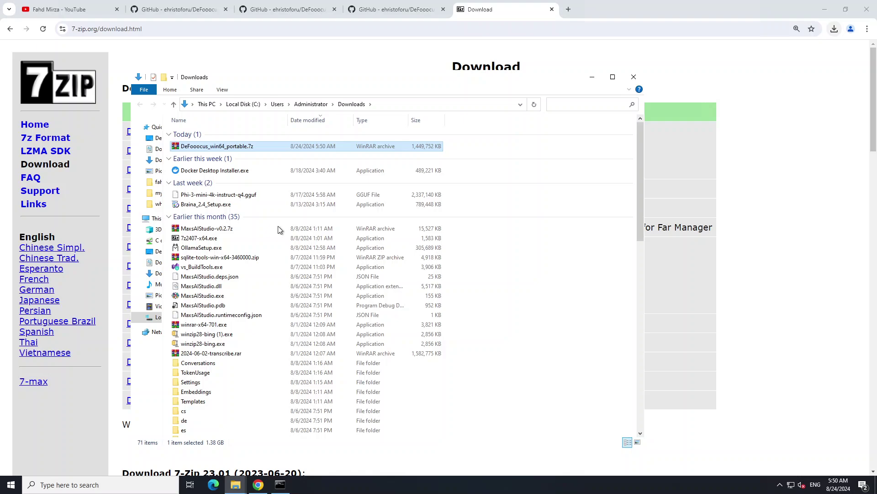
# Create a new Desktop folder named 'MyDeeFooocus' and open it.
pyautogui.click(155, 138)
pyautogui.rightClick(257, 364)
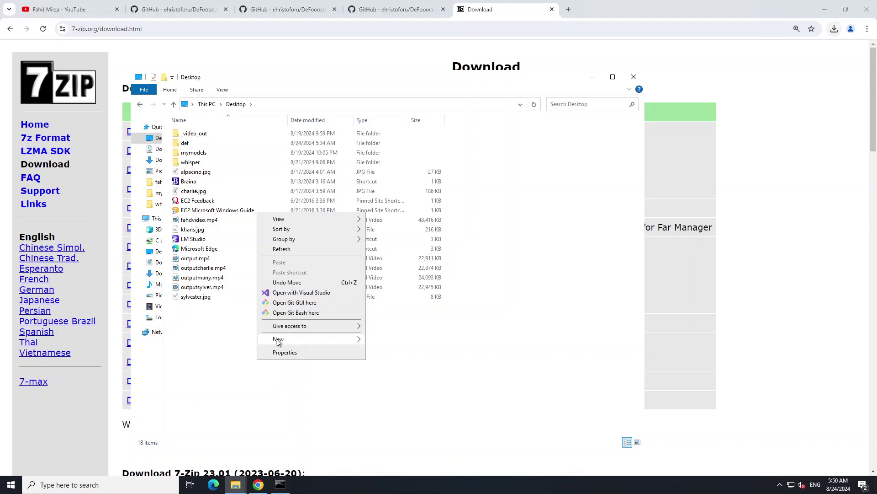
pyautogui.moveTo(358, 340)
pyautogui.click(387, 341)
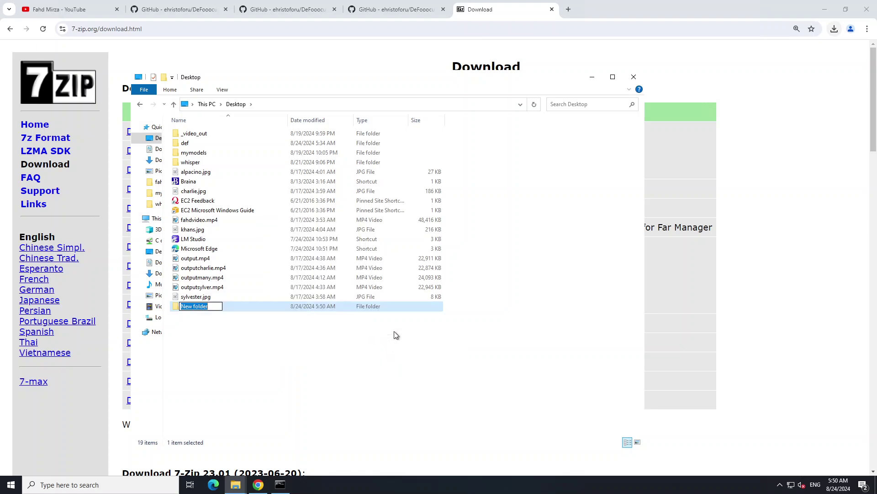
pyautogui.write('MyDee')
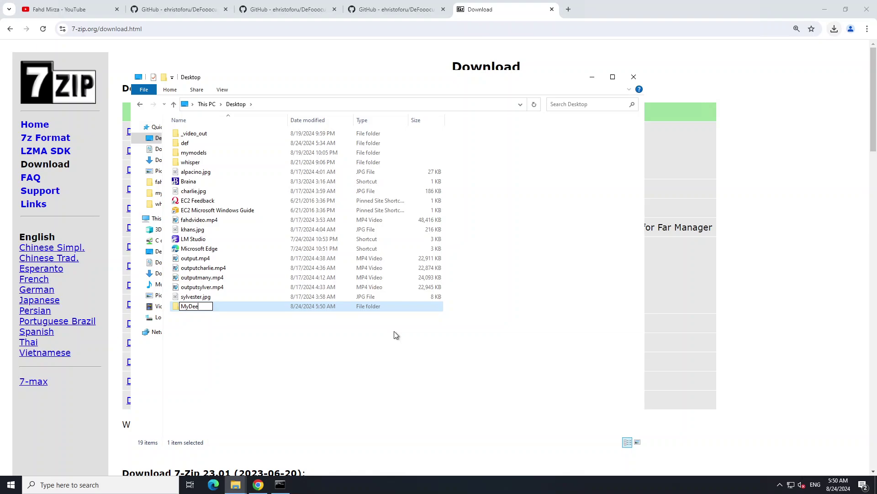
pyautogui.write('Fooocus')
pyautogui.press('Return')
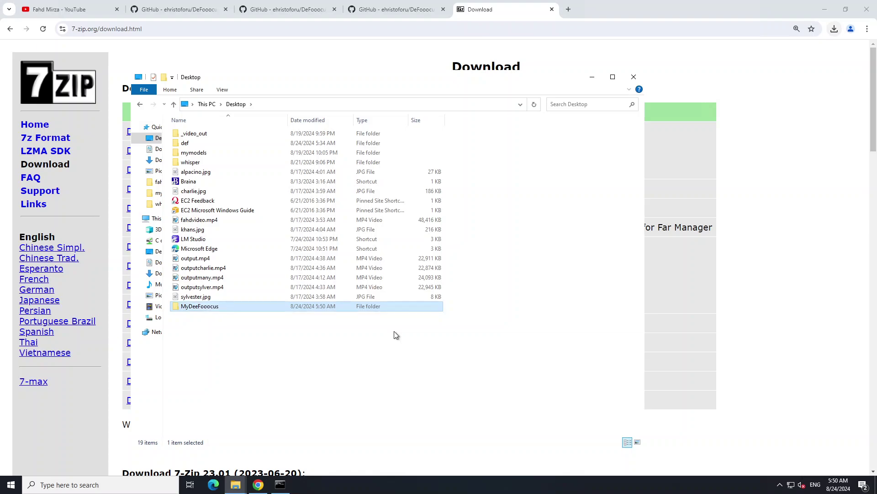
pyautogui.press('Return')
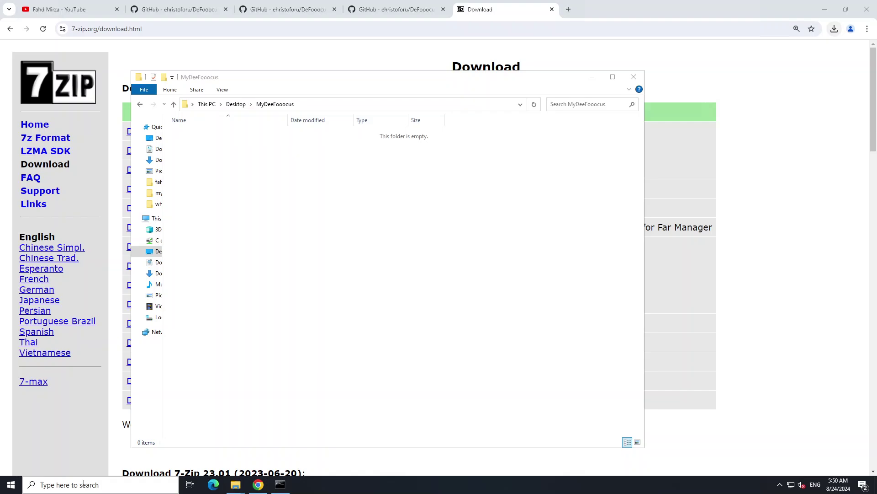
# Launch Command Prompt via 'cmd', change into Desktop\MyDeeFooocus, and clear the screen with cls.
pyautogui.click(84, 483)
pyautogui.write('cmd')
pyautogui.press('Return')
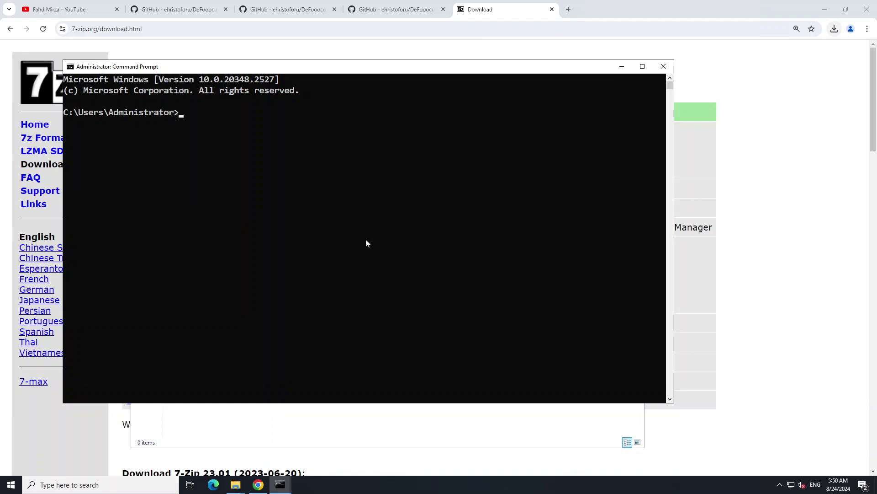
pyautogui.write('cd Desktop')
pyautogui.press('Return')
pyautogui.write('cd My')
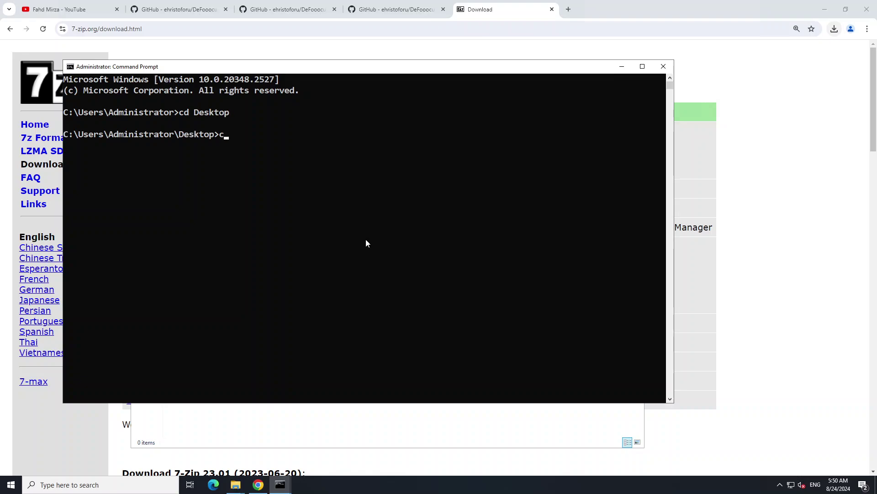
pyautogui.press('Tab')
pyautogui.press('Return')
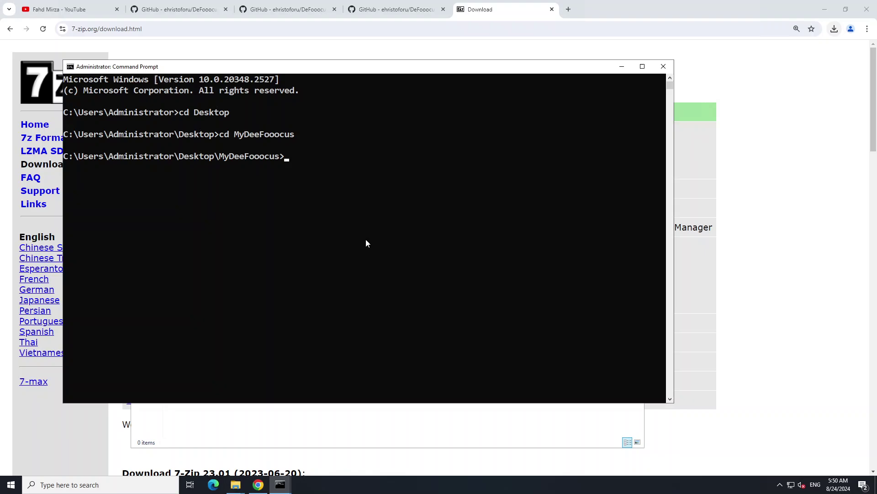
pyautogui.write('cls')
pyautogui.press('Return')
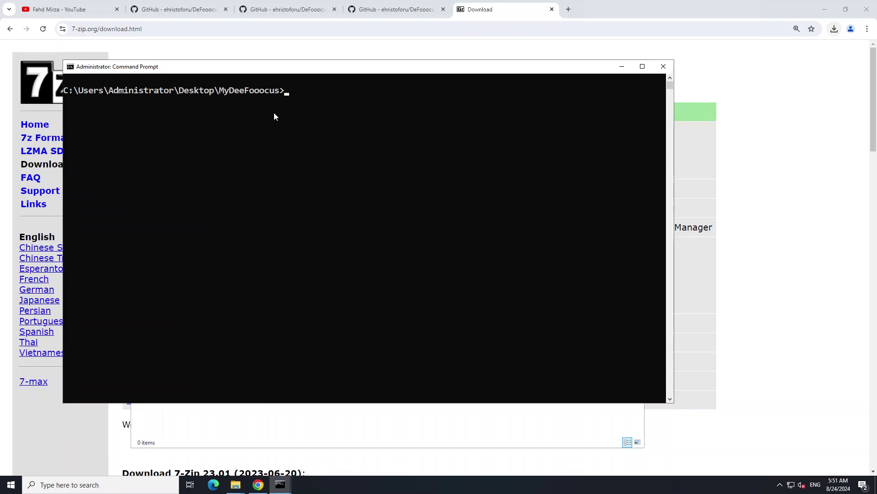
pyautogui.click(187, 6)
pyautogui.click(283, 8)
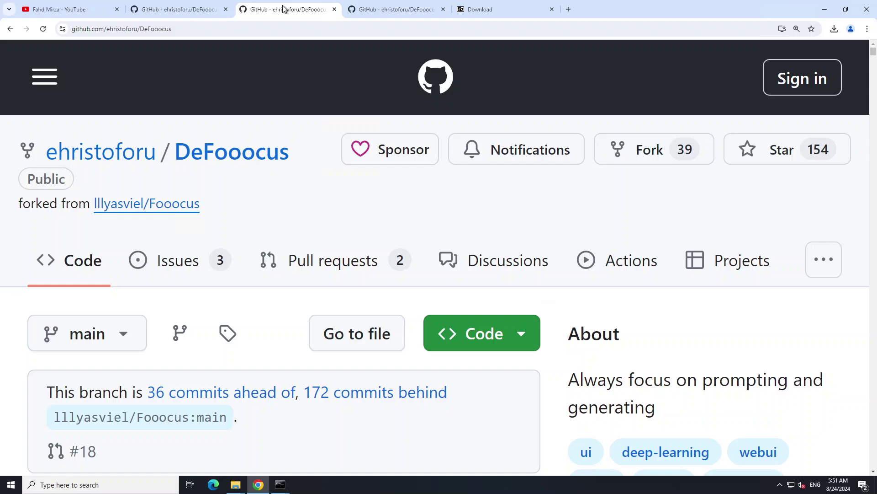
pyautogui.click(522, 339)
pyautogui.scroll(-2, 522, 336)
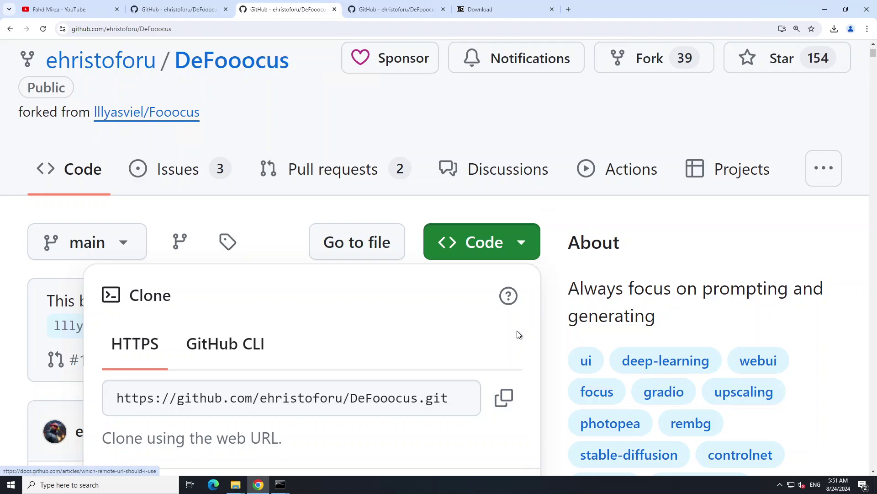
pyautogui.click(503, 402)
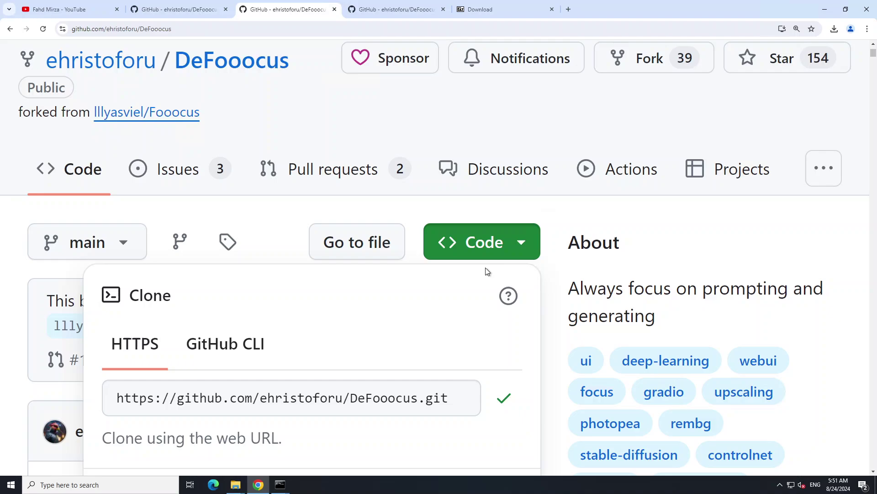
pyautogui.scroll(-4, 602, 218)
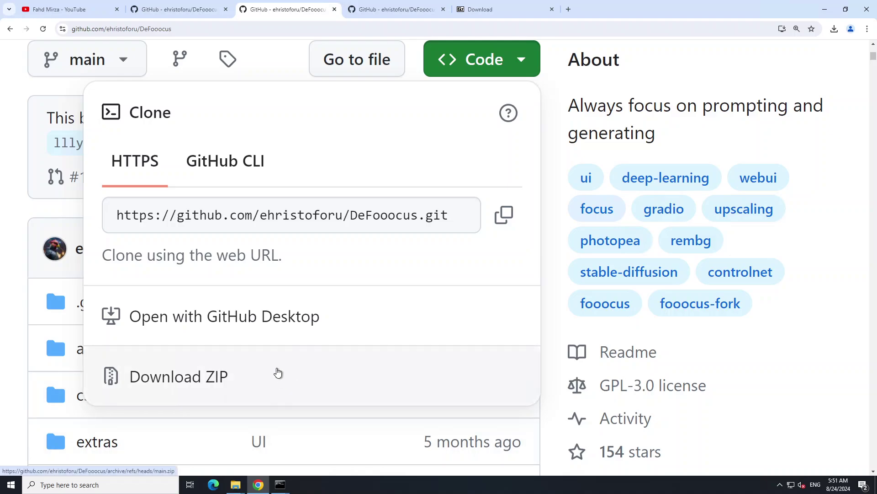
# Run 'git clone' with the pasted DeFooocus repository URL in the console.
pyautogui.moveTo(280, 484)
pyautogui.click(317, 457)
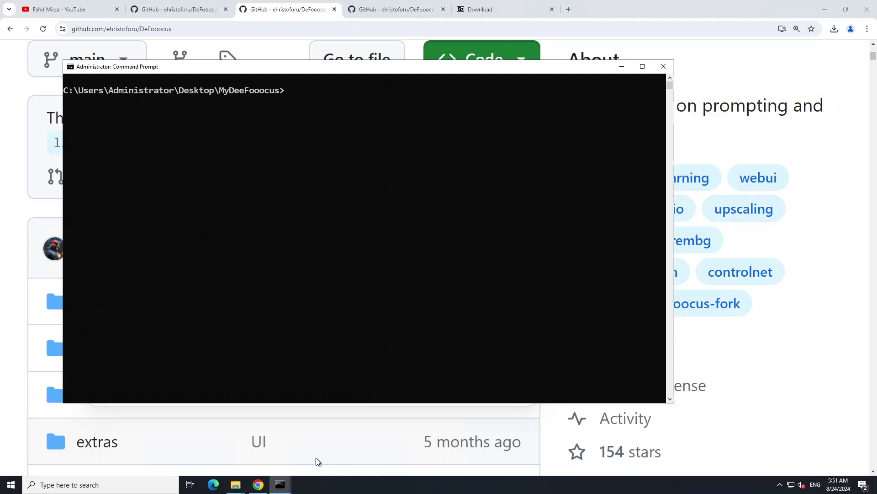
pyautogui.click(306, 245)
pyautogui.write('git clone')
pyautogui.hotkey('ctrl', 'v')
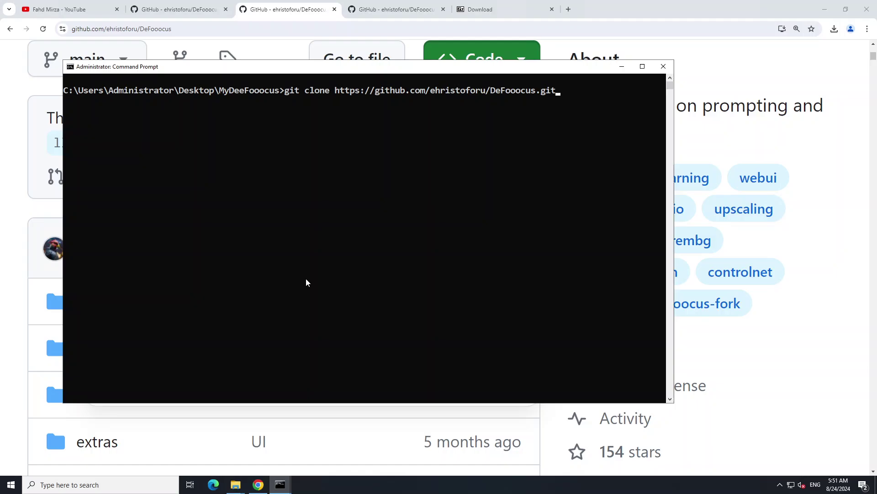
pyautogui.press('Return')
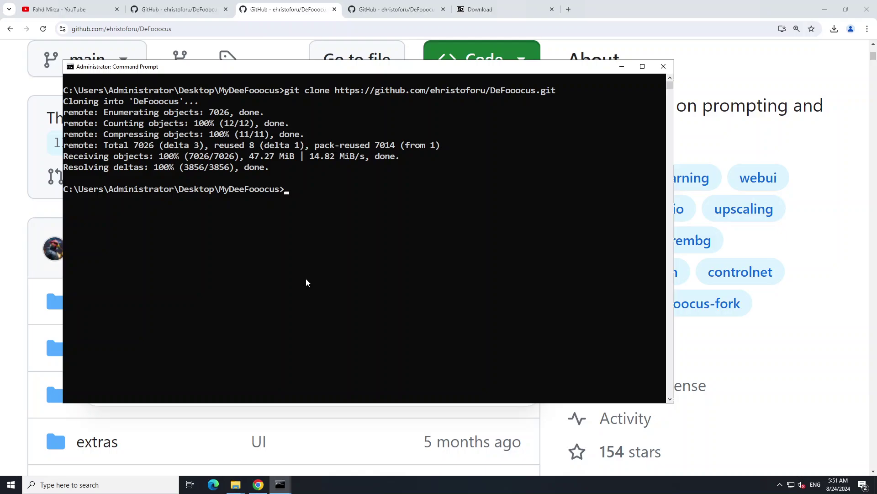
# Open the cloned DeFooocus folder in MyDeeFooocus to check its 39 items.
pyautogui.click(236, 485)
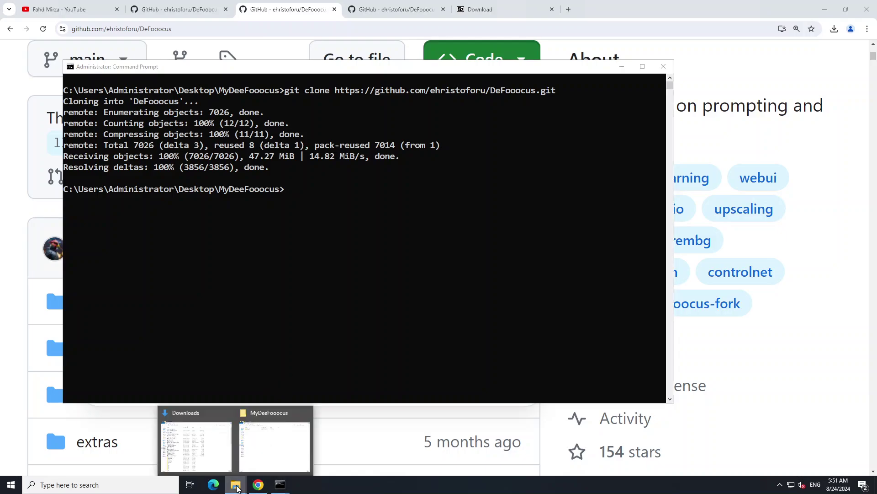
pyautogui.click(274, 452)
pyautogui.doubleClick(200, 134)
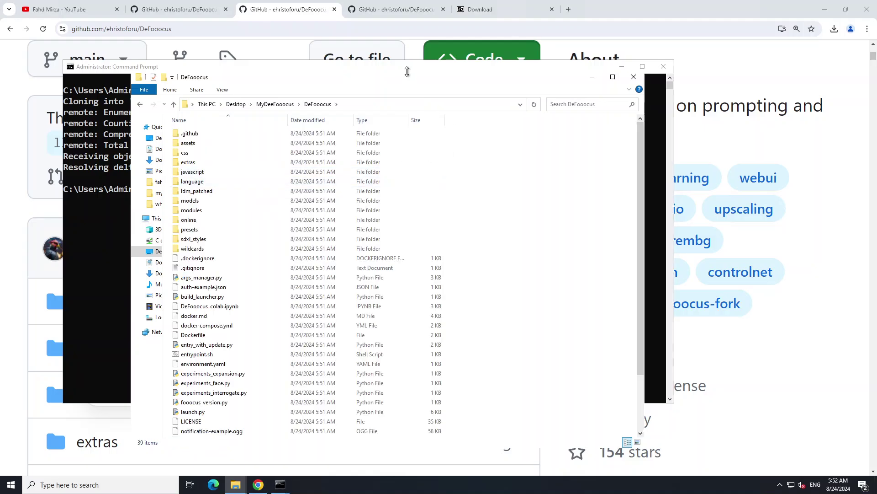
pyautogui.click(408, 70)
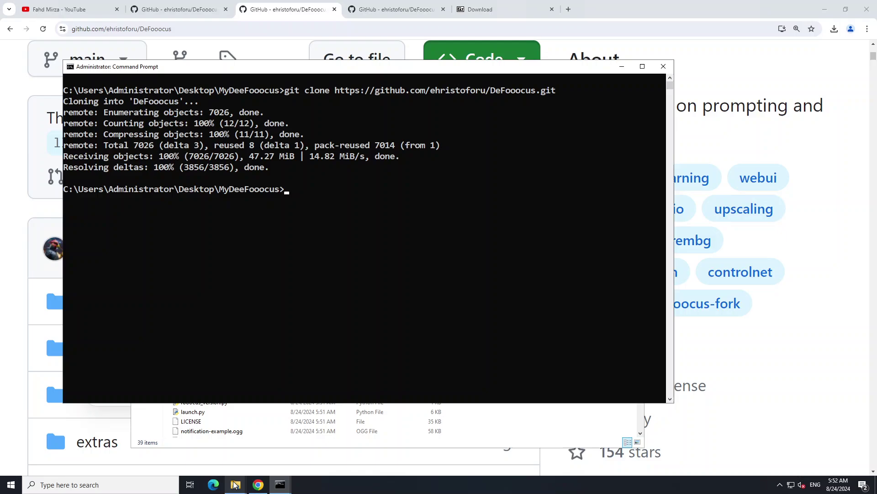
# Cut DeFooocus_win64_portable.7z from Downloads and maximize the cloned DeFooocus folder window.
pyautogui.moveTo(236, 485)
pyautogui.click(288, 451)
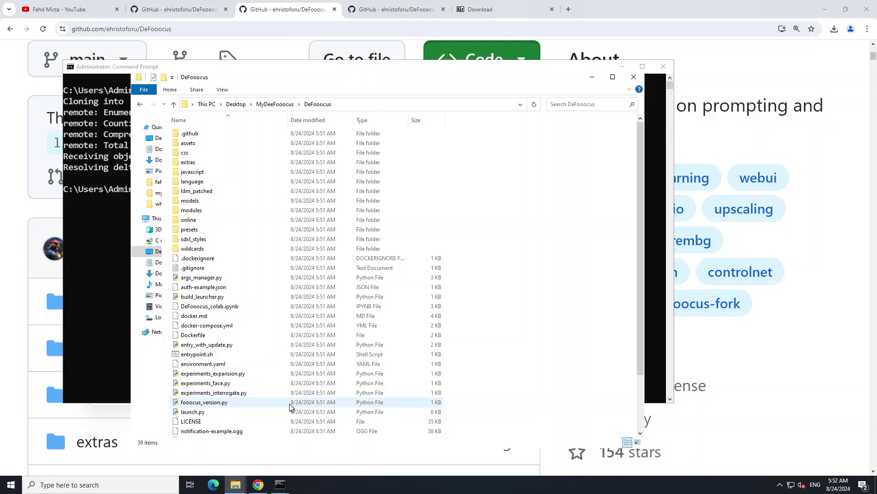
pyautogui.moveTo(237, 487)
pyautogui.click(197, 446)
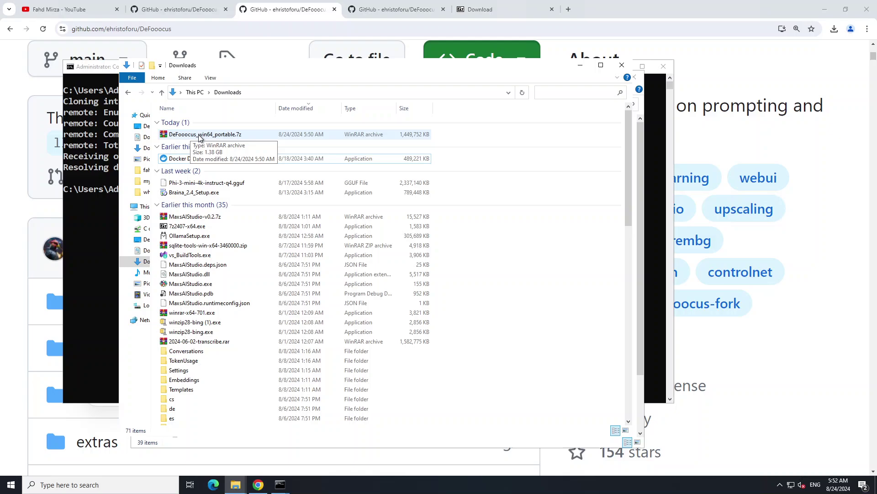
pyautogui.rightClick(211, 136)
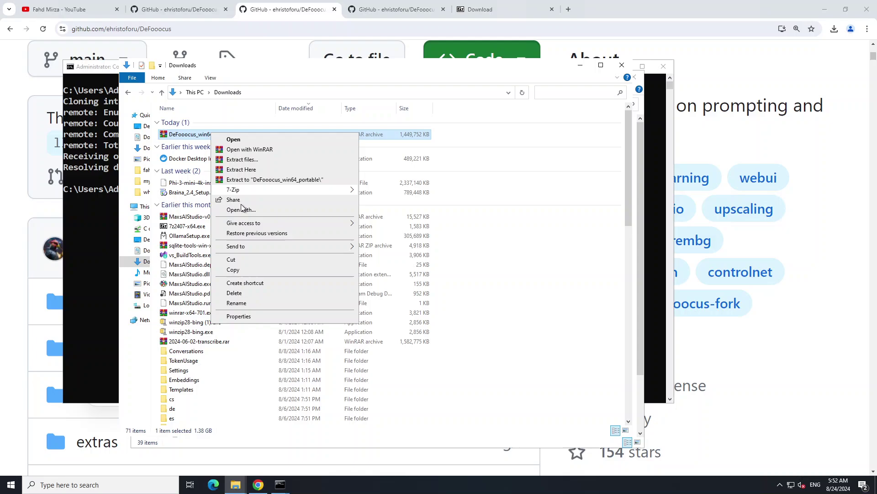
pyautogui.click(239, 260)
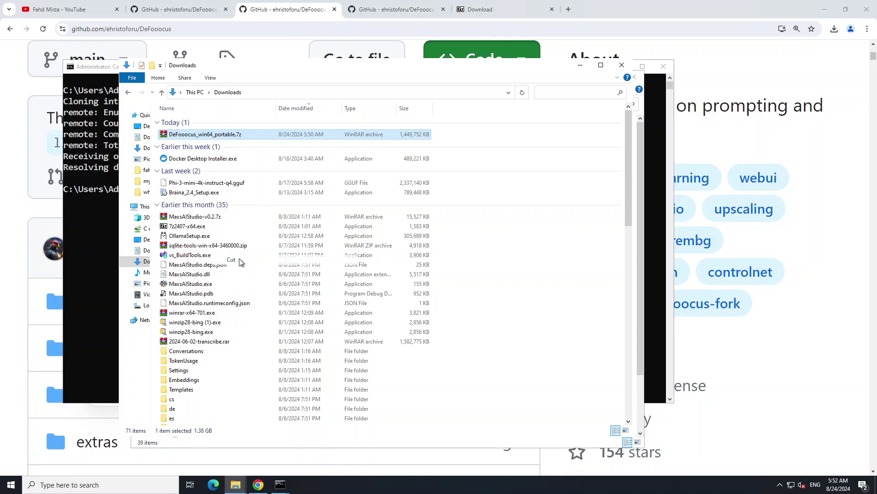
pyautogui.click(580, 65)
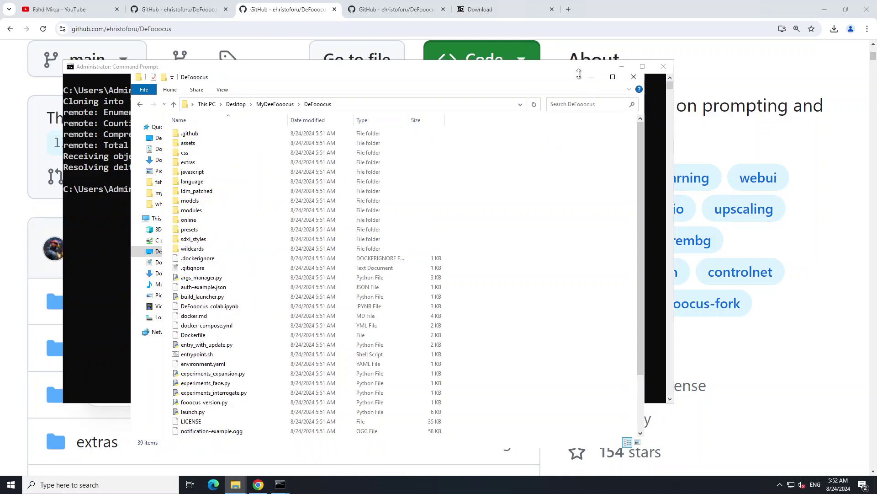
pyautogui.click(613, 77)
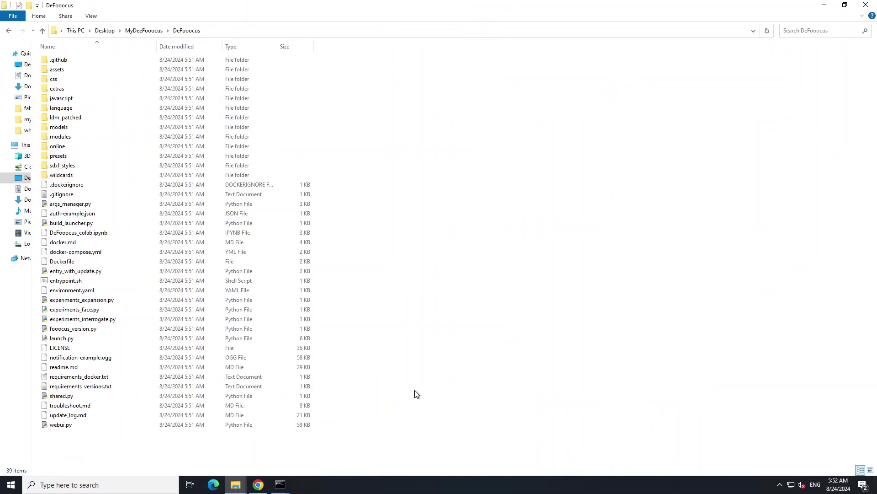
# Paste the .7z archive into DeFooocus and Extract Here with WinRAR, adding run.bat and run_lcm.bat.
pyautogui.hotkey('ctrl', 'v')
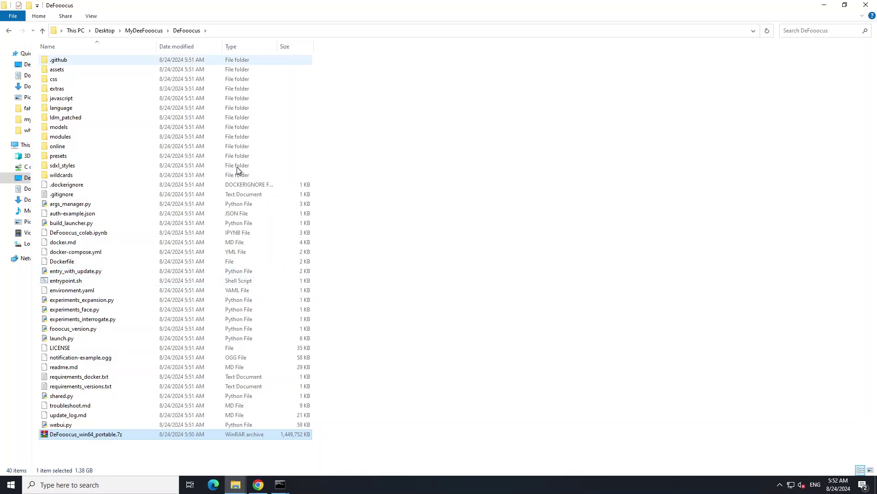
pyautogui.rightClick(76, 436)
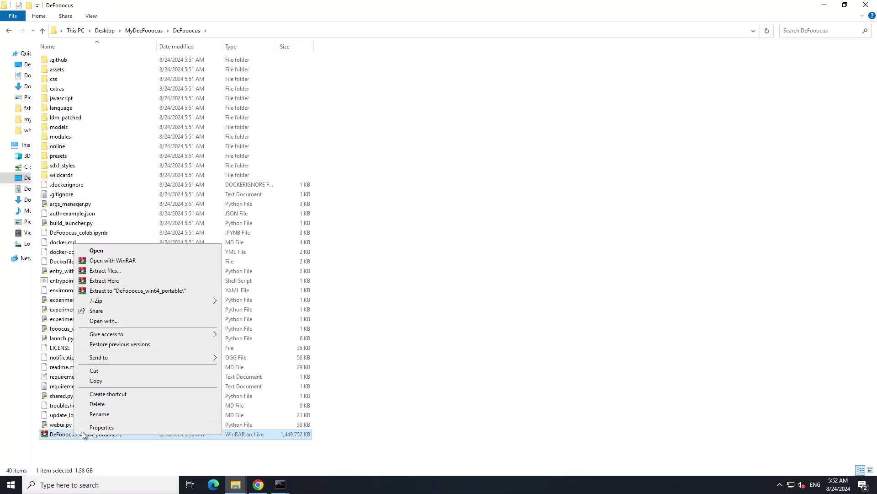
pyautogui.click(116, 283)
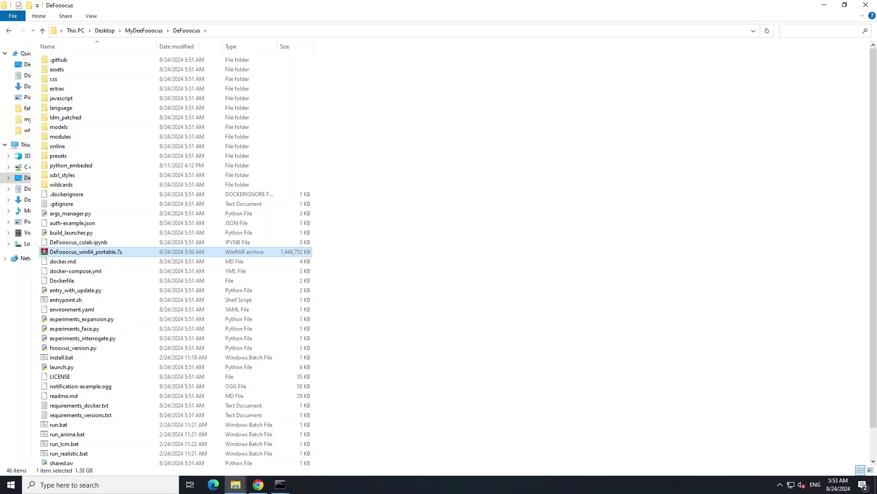
# Select run.bat in the DeFooocus folder, then bring the second Command Prompt window forward.
pyautogui.click(435, 311)
pyautogui.scroll(-1, 435, 311)
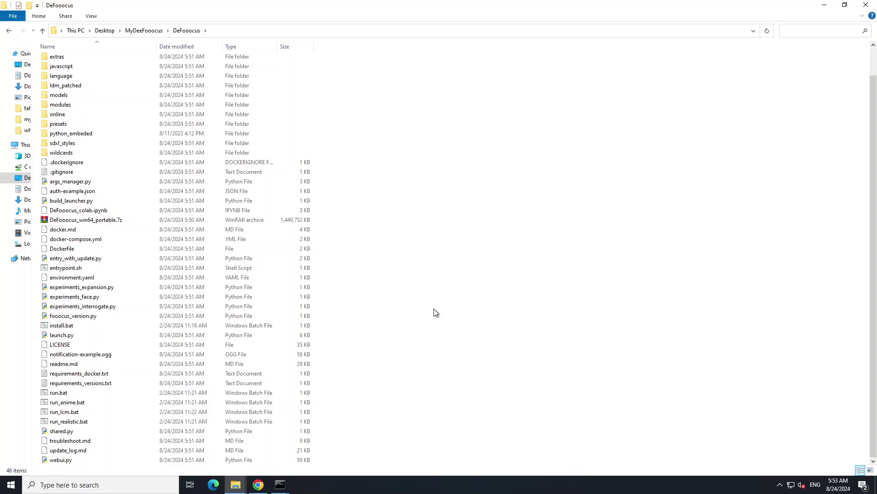
pyautogui.click(72, 393)
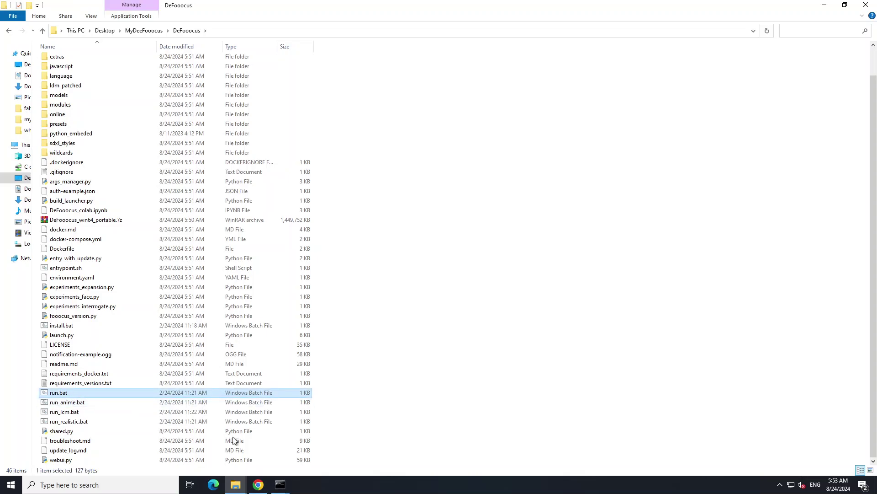
pyautogui.click(280, 483)
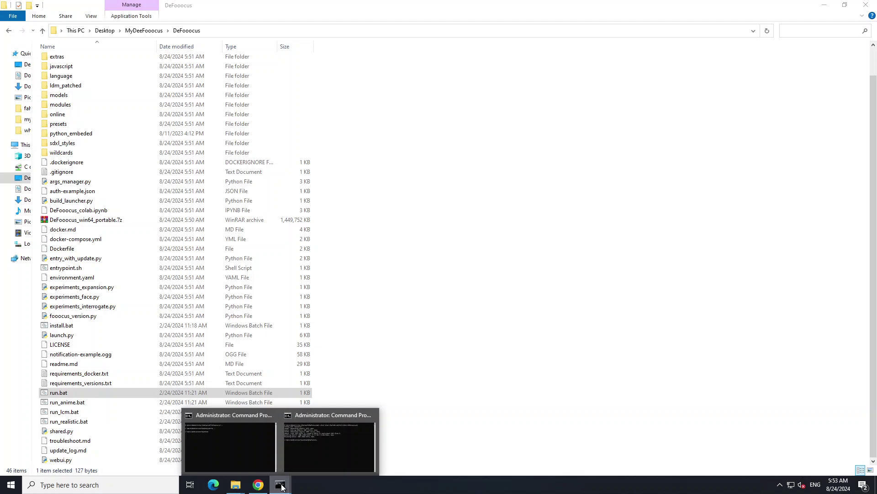
pyautogui.click(314, 464)
pyautogui.click(341, 208)
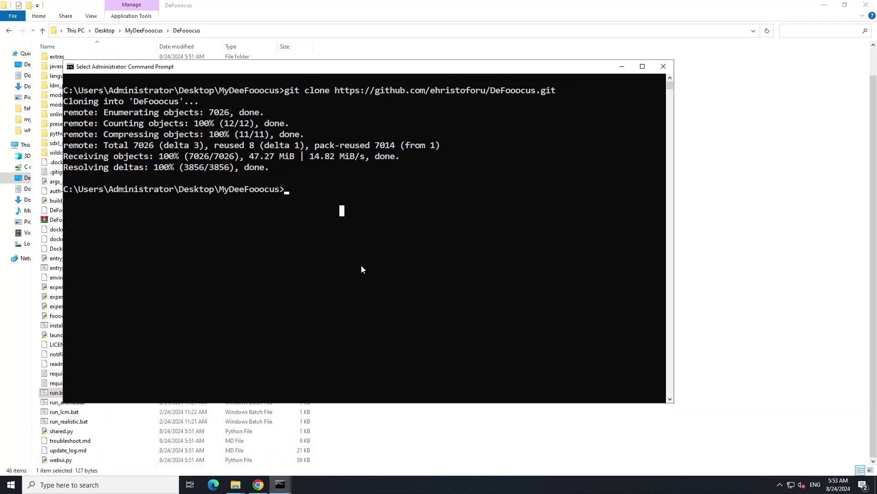
pyautogui.click(288, 254)
pyautogui.press('Escape')
# List the folder contents, change into the DeFooocus folder, and clear the console.
pyautogui.write('dir')
pyautogui.press('Return')
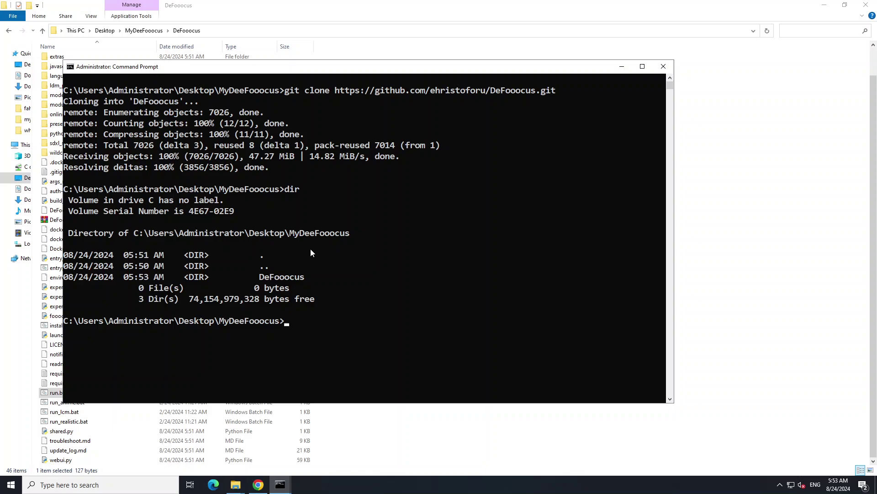
pyautogui.write('cd De')
pyautogui.write('F')
pyautogui.press('Tab')
pyautogui.press('Return')
pyautogui.write('cls')
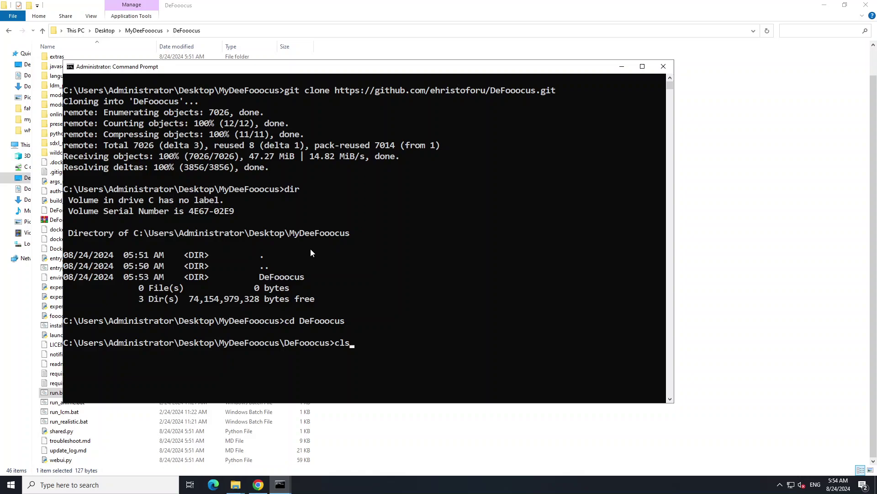
pyautogui.press('Return')
# Run .\run.bat, which fails to find entry_with_update.py, and dismiss the error.
pyautogui.write('./')
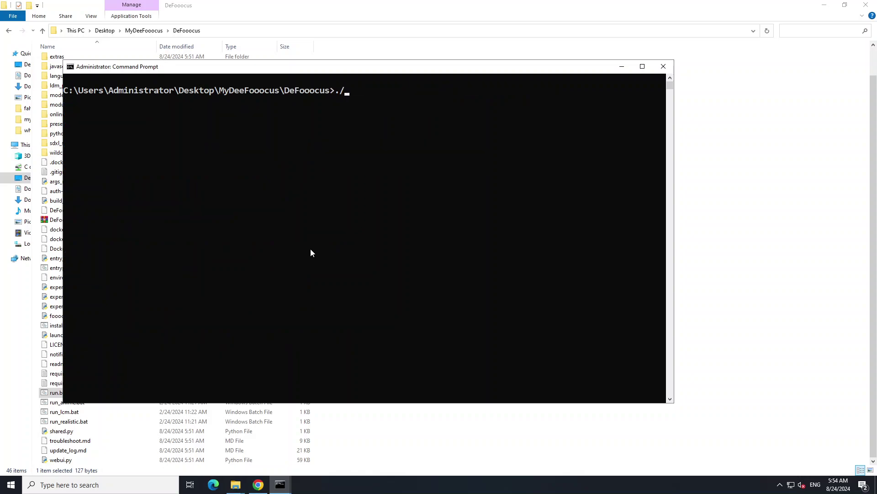
pyautogui.press('BackSpace')
pyautogui.write('un.bat')
pyautogui.press('Return')
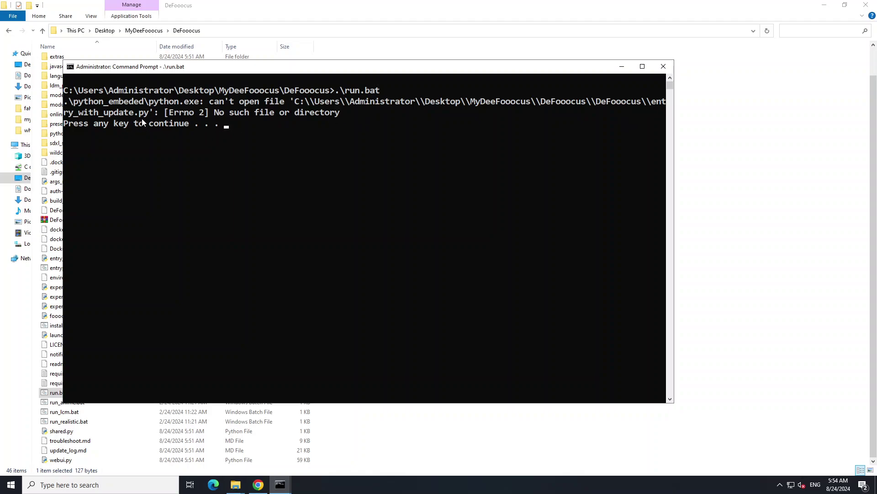
pyautogui.press('Return')
# In the DeFooocus folder, jump to and select entry_with_update.py by typing 'entry'.
pyautogui.click(80, 423)
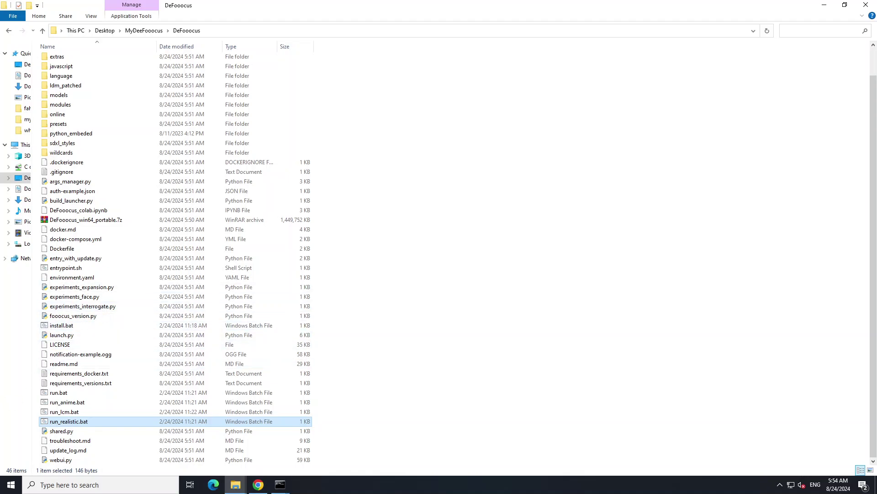
pyautogui.write('entry')
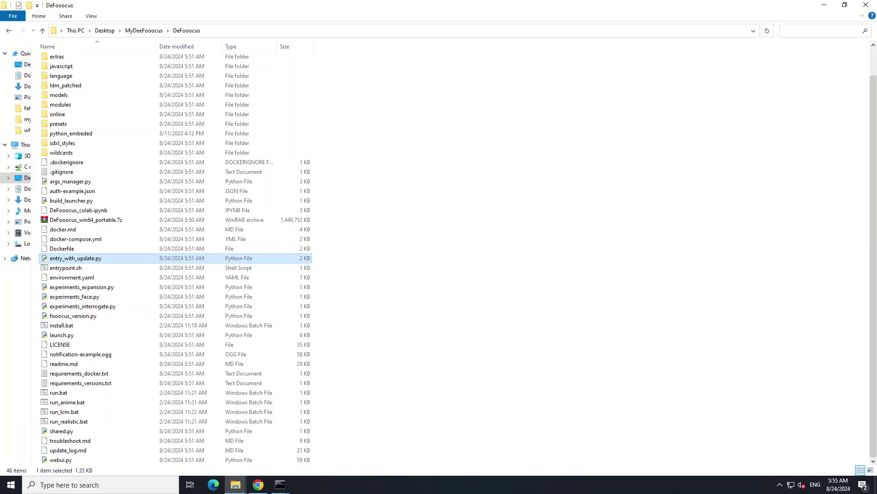
pyautogui.click(73, 268)
pyautogui.click(78, 259)
# Return to the DeFooocus GitHub page, close the Code dropdown, and scroll through the file list.
pyautogui.moveTo(258, 484)
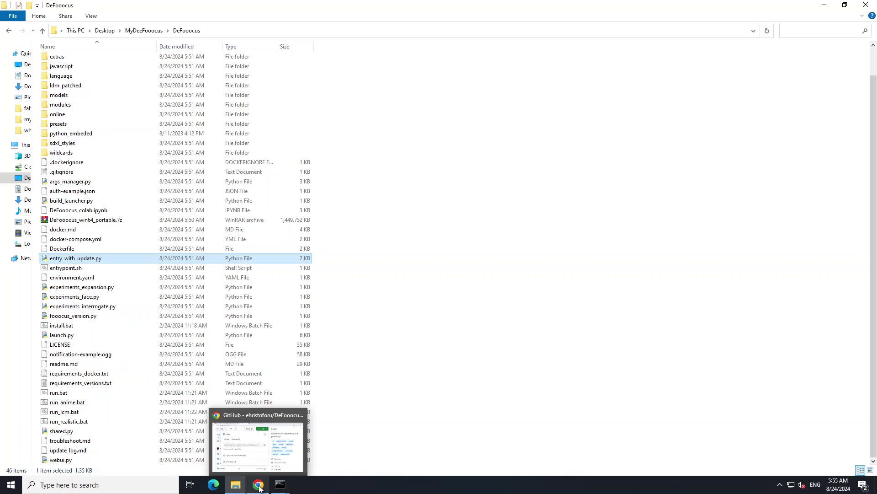
pyautogui.click(259, 468)
pyautogui.click(17, 181)
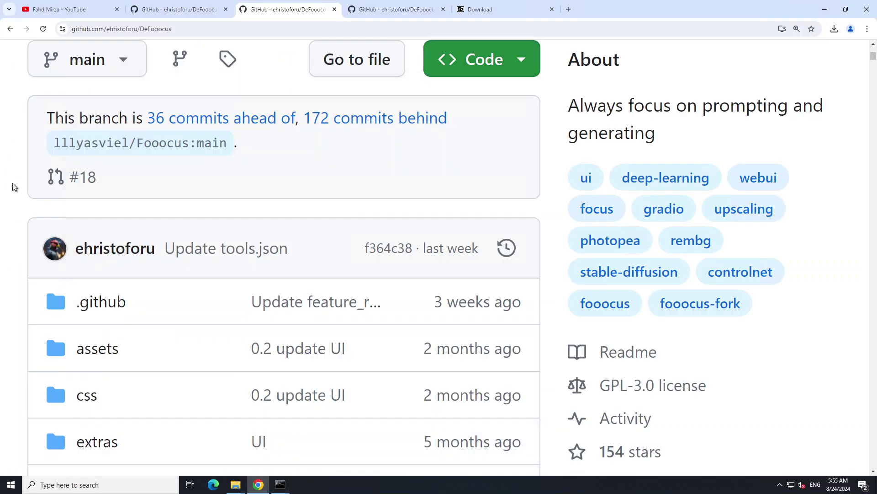
pyautogui.scroll(-3, 328, 295)
pyautogui.scroll(-5, 327, 292)
pyautogui.scroll(5, 327, 285)
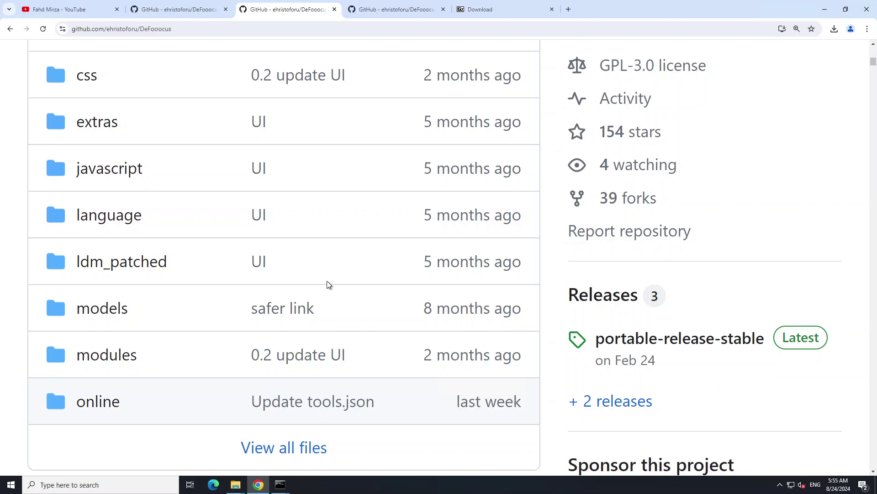
pyautogui.scroll(3, 329, 283)
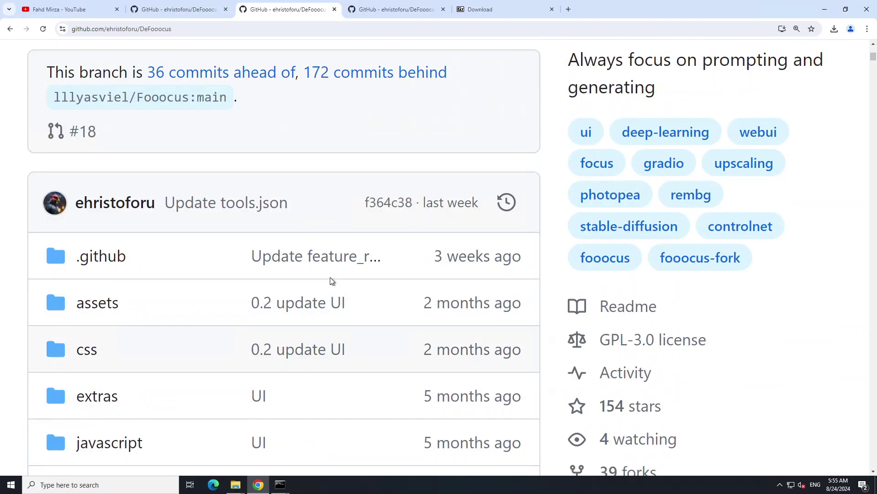
pyautogui.scroll(2, 332, 281)
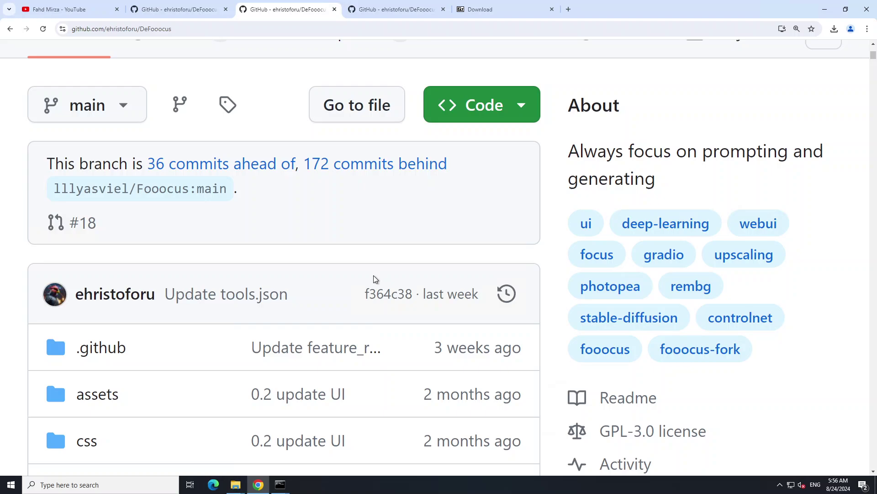
pyautogui.scroll(1, 352, 307)
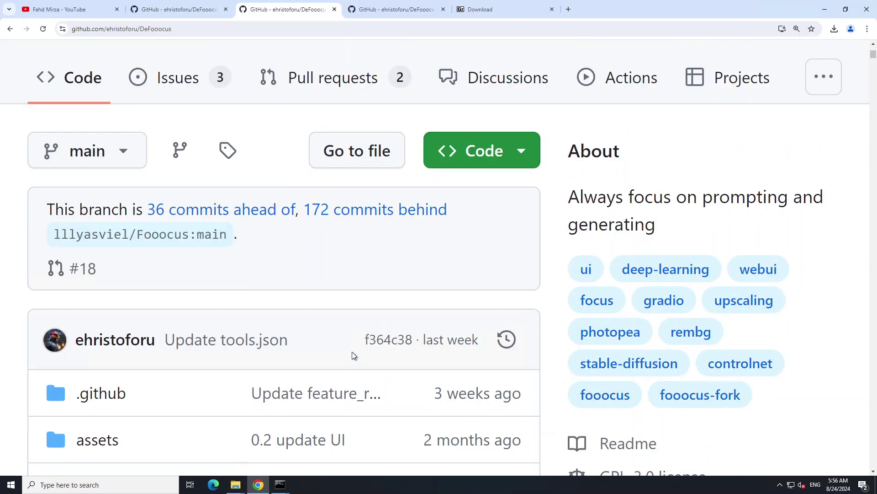
# Cycle through the console and Explorer windows, ending on the def\DeFooocus console with .\run.bat typed.
pyautogui.click(279, 485)
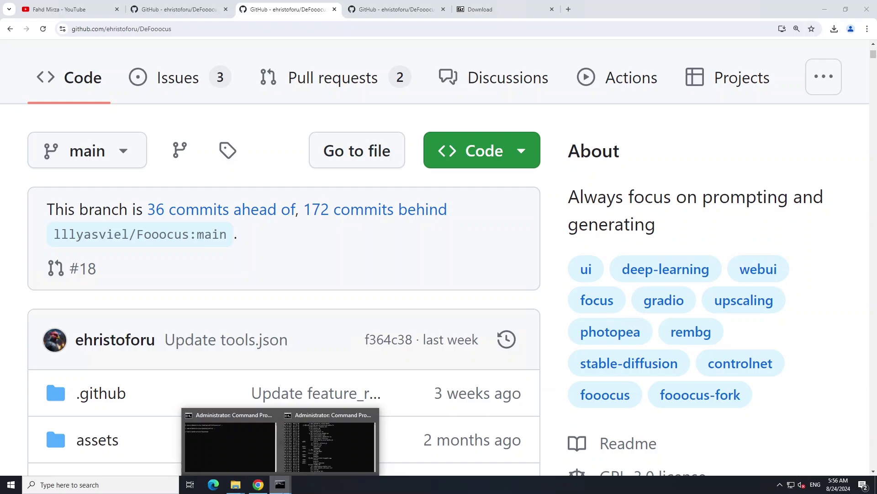
pyautogui.click(329, 443)
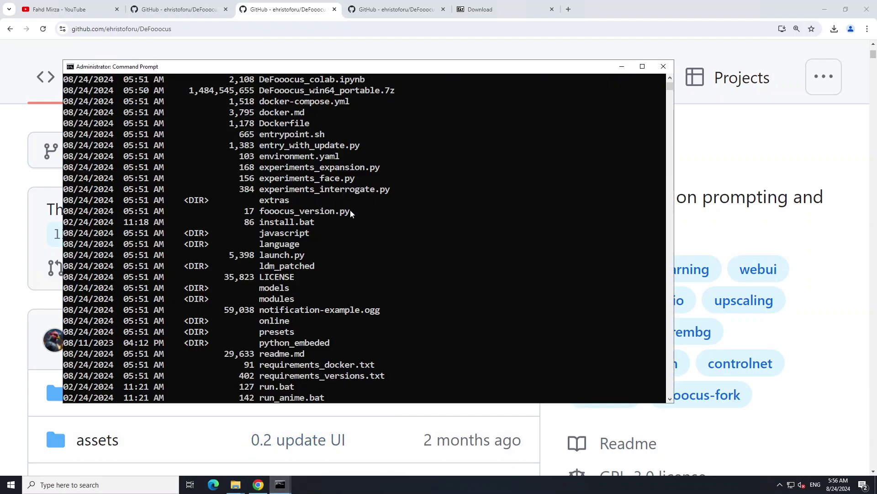
pyautogui.click(235, 485)
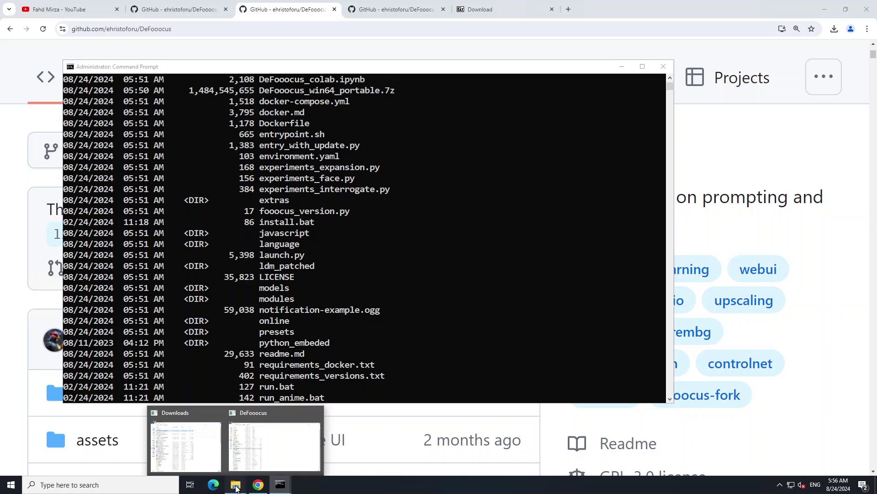
pyautogui.click(257, 442)
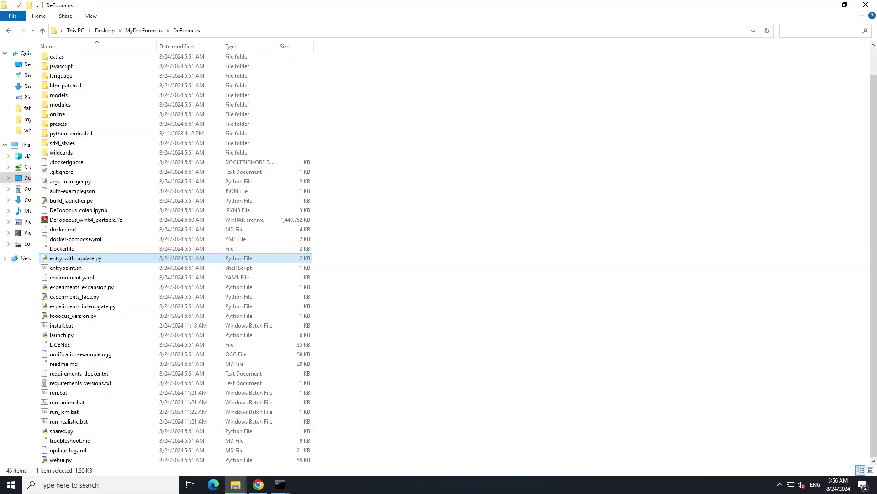
pyautogui.hotkey('alt', 'Tab')
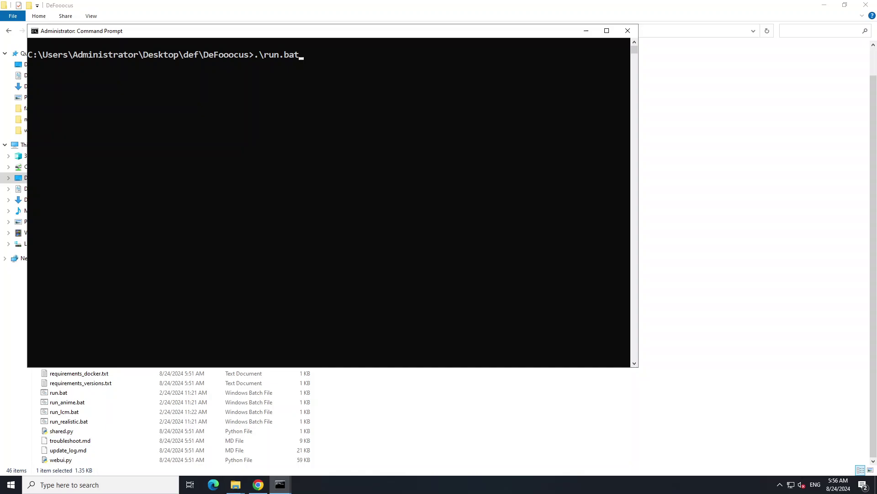
# Execute .\run.bat in def\DeFooocus to start DeFooocus 0.2 at 127.0.0.1:7865.
pyautogui.press('Return')
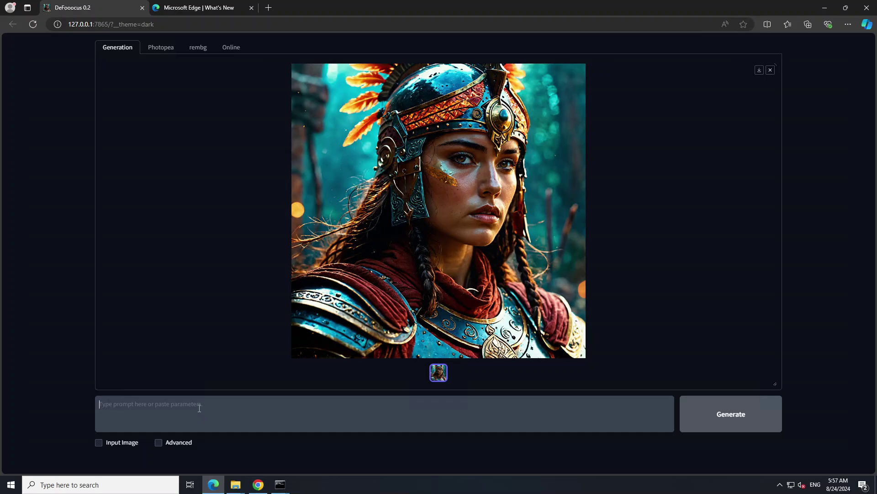
# Generate from 'a bamboo tree with butterflied circling it', then correct it to 'butterflies' and regenerate.
pyautogui.write('a bamboo tree with butterflied circling it')
pyautogui.click(737, 413)
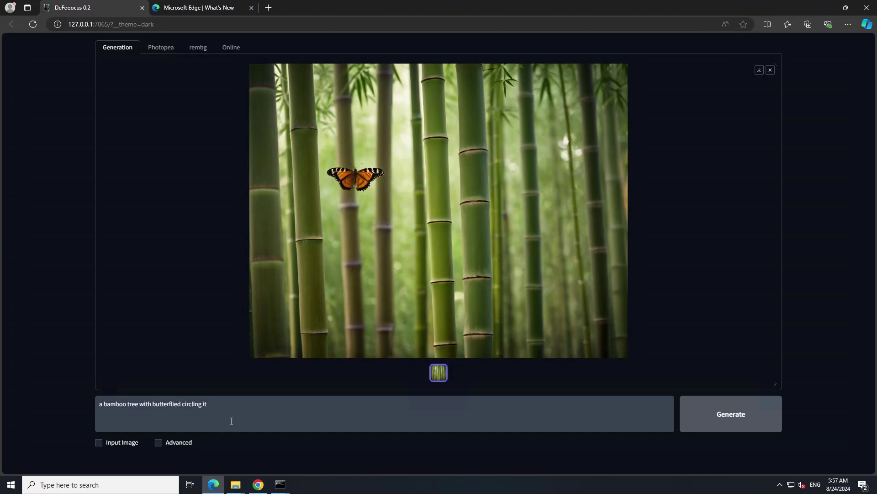
pyautogui.press('Delete')
pyautogui.write('s')
pyautogui.click(740, 423)
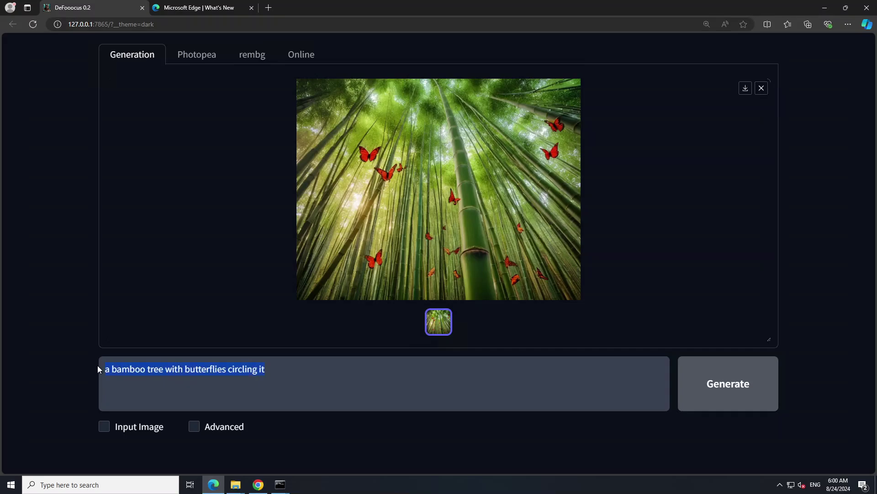
# Paste the golden-hour Japanese garden prompt with cherry blossoms, pond and stone lanterns, and generate it.
pyautogui.write('A breathtaking, golden-hour sunrise over a serene, tranquil Japanese garden, with delicate, pink cherry blossoms floating gently on a calm, reflective pond, surrounded by intricately carved, weathered stone lanterns and winding, moss-covered pathways.')
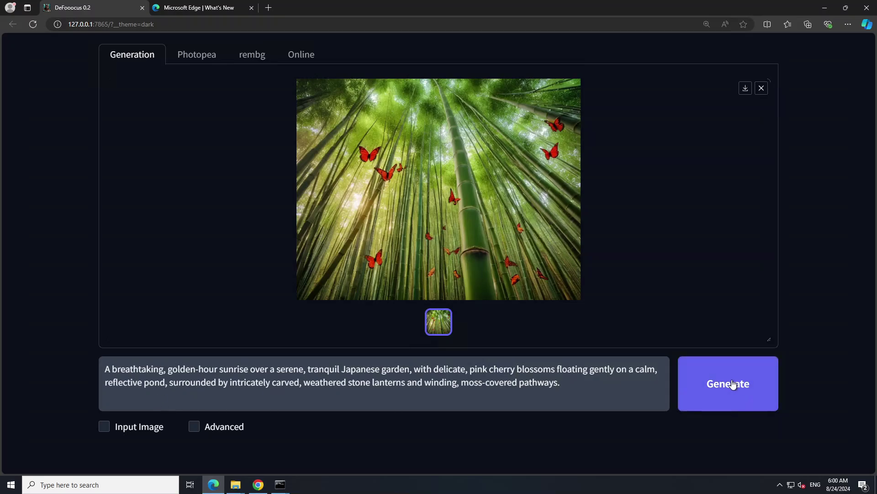
pyautogui.click(733, 385)
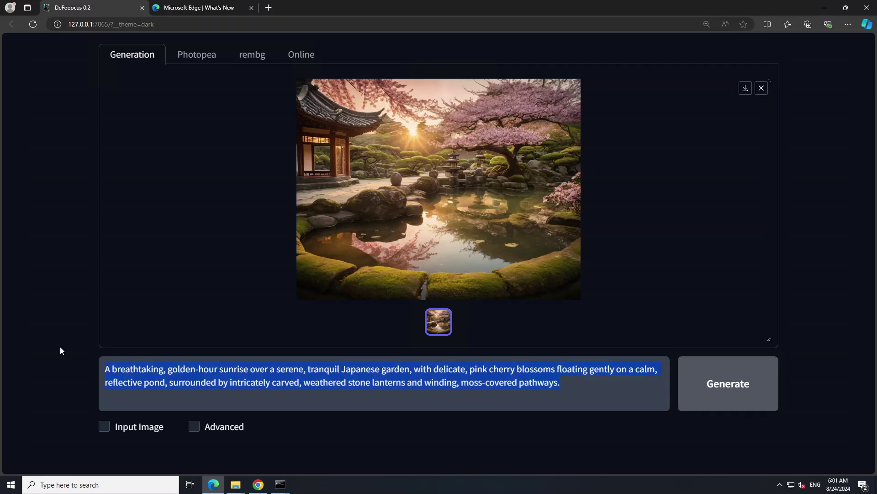
# Paste and generate the blonde-girl sunset portrait prompt, then select the whole prompt text.
pyautogui.write('A stunning, 22-year-old blonde girl with piercing sapphire eyes, long, curly hair, and a bright, radiant smile, wearing a delicate, silver necklace with a tiny crystal pendant, set against a soft, warm background of a sunset over a tranquil, rolling hills landscape.')
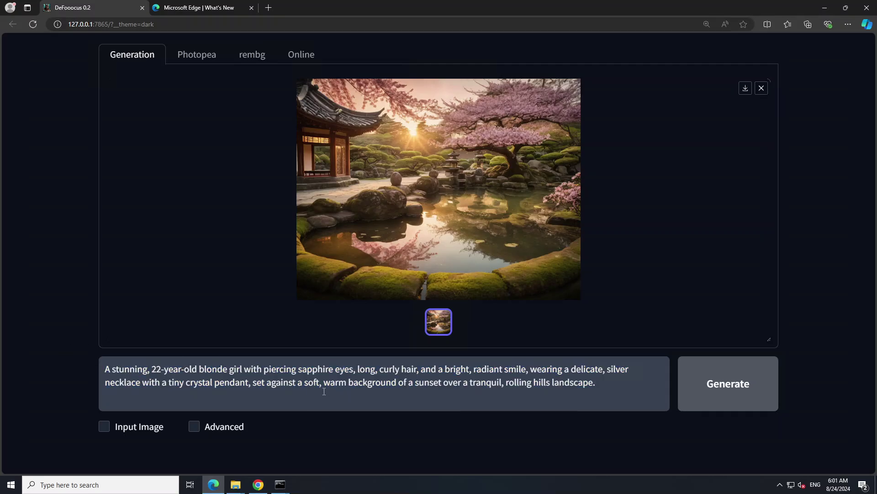
pyautogui.click(736, 390)
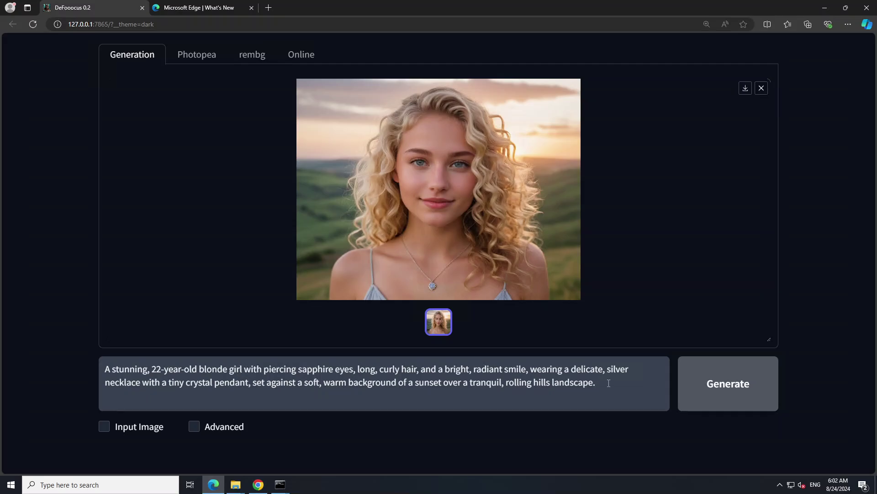
pyautogui.moveTo(597, 382); pyautogui.dragTo(451, 373)
pyautogui.moveTo(126, 377); pyautogui.dragTo(94, 372)
# Replace the selected prompt with the African queen description and generate the image.
pyautogui.press('BackSpace')
pyautogui.write('A regal, 35-year-old African queen with intricate, hand-carved tribal markings on her cheeks and forehead, adorned with ornate, golden jewelry and a majestic, feathered headdress, standing proudly amidst a vibrant, colorful African sunset with acacia trees and savannah grasses swaying gently in the breeze.')
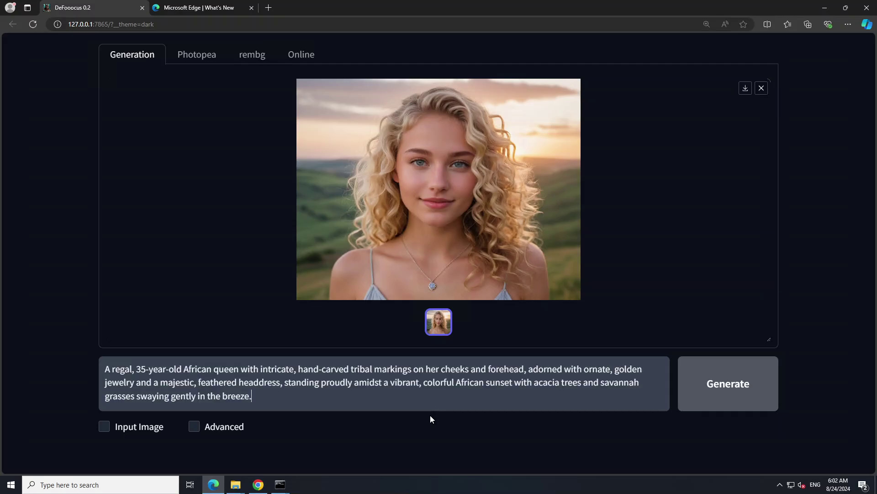
pyautogui.click(750, 393)
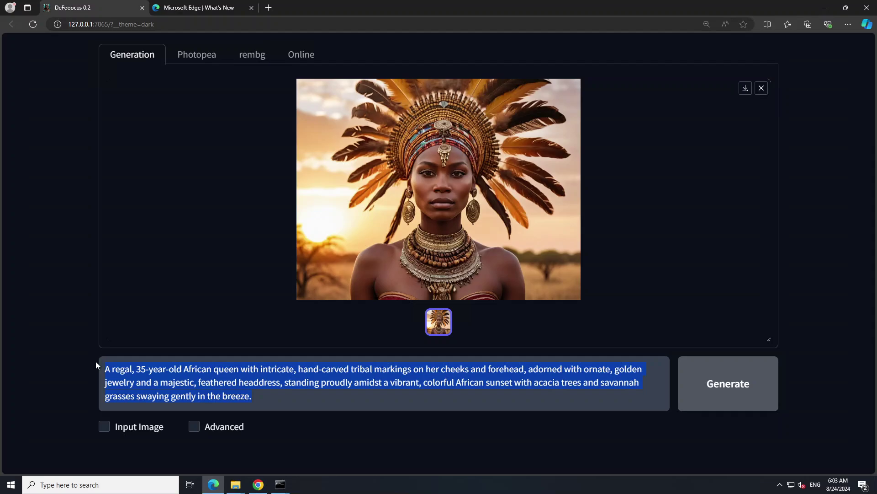
# Paste the cyborg assassin in a neon-lit rainy alleyway prompt and generate it.
pyautogui.write('A cyborg assassin crouched in a dark, rain-soaked alleyway, with neon lights reflecting off their sleek, metallic limbs and a cityscape glowing in the distance, under a thick, industrial-style overpass with hissing, steam-powered pipes and flickering, fluorescent lights.')
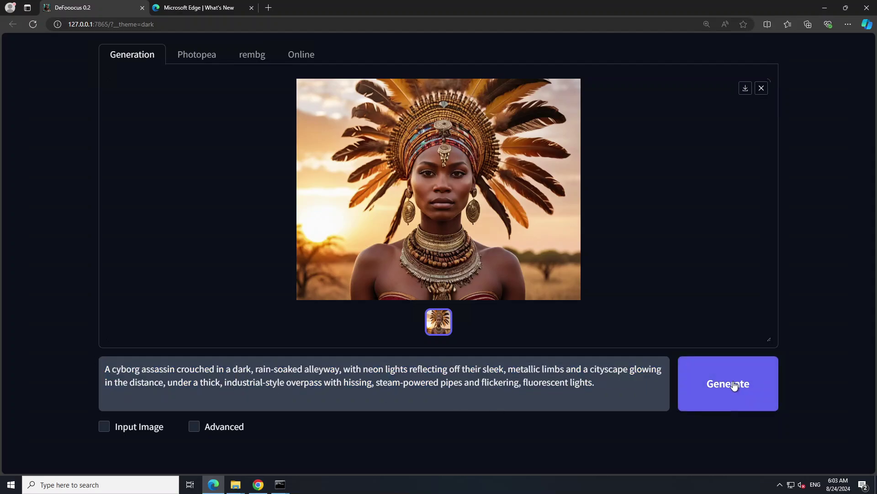
pyautogui.click(734, 384)
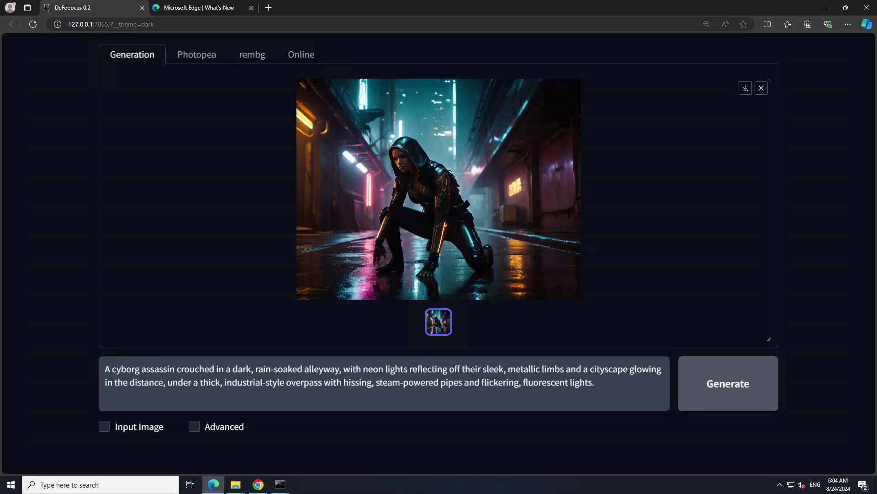
# Paste the hooded cobra prompt and generate the coiled snake before the ruined temple.
pyautogui.write('A majestic, hooded Indian cobra, its scales glistening in shades of dark brown and tan, rises majestically from the dusty, golden sand of an ancient, ruined temple. Its eyes gleam like polished obsidian, and its body is tense, ready to strike, as it surveys its surroundings with a fierce, primordial intelligence. The warm, golden light of a setting sun casts long shadows across the crumbling stones, and a few stray leaves rustle in the gentle breeze, but the cobra remains still, a symbol of power, elegance, and deadly precision.')
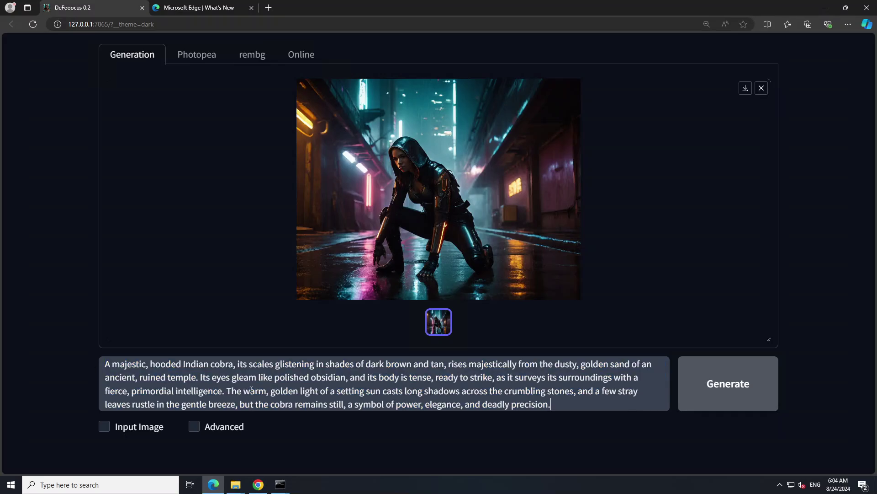
pyautogui.click(717, 386)
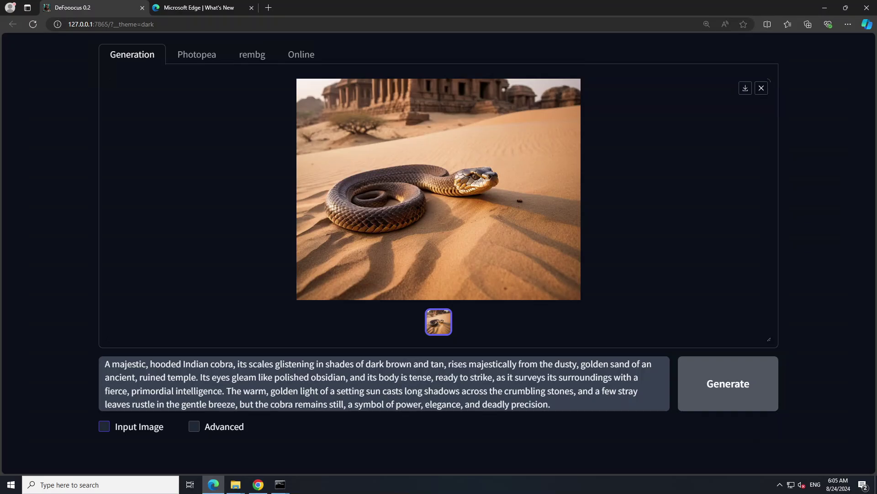
# Show the Advanced settings, set Performance to Quality (45 steps), and review the options.
pyautogui.click(194, 426)
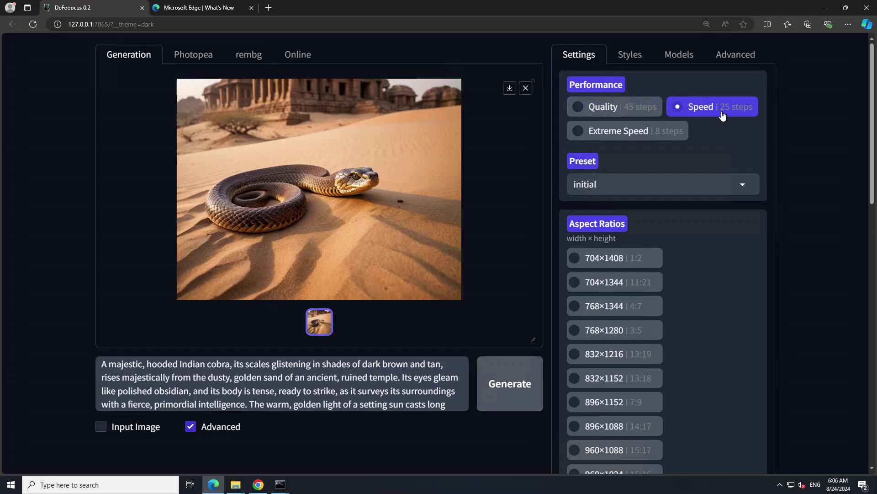
pyautogui.click(578, 105)
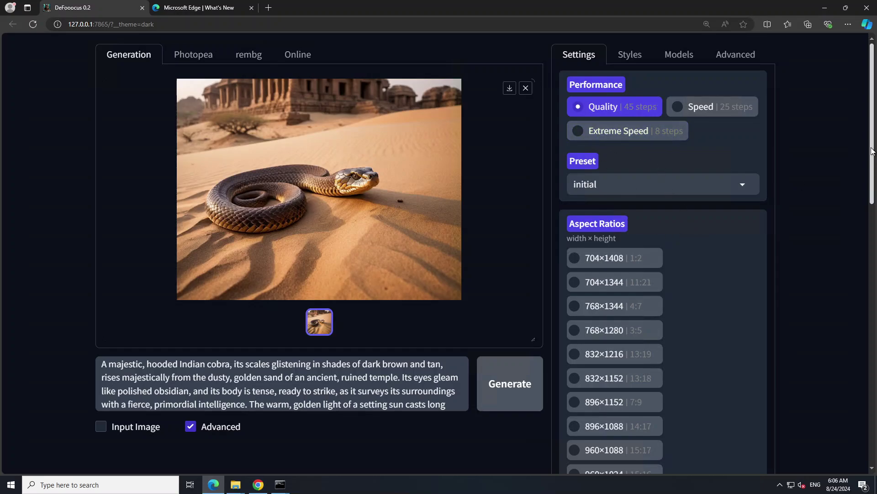
pyautogui.moveTo(872, 151); pyautogui.dragTo(875, 412)
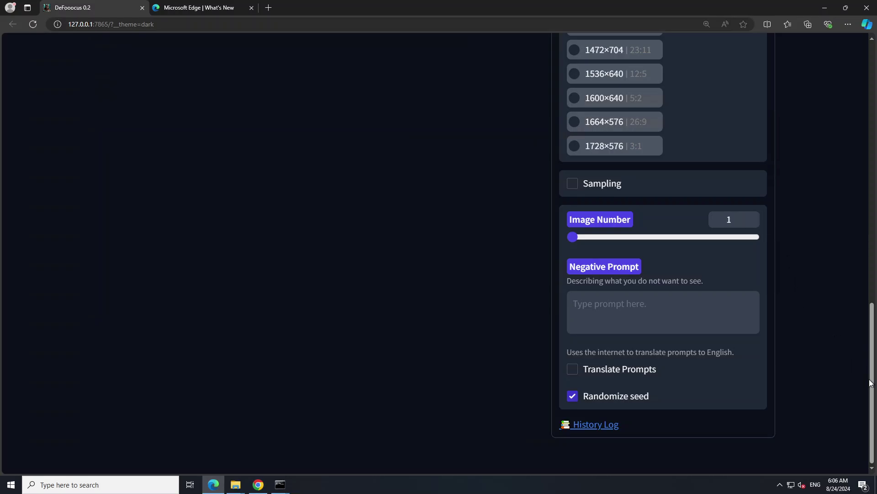
pyautogui.moveTo(872, 379); pyautogui.dragTo(868, 120)
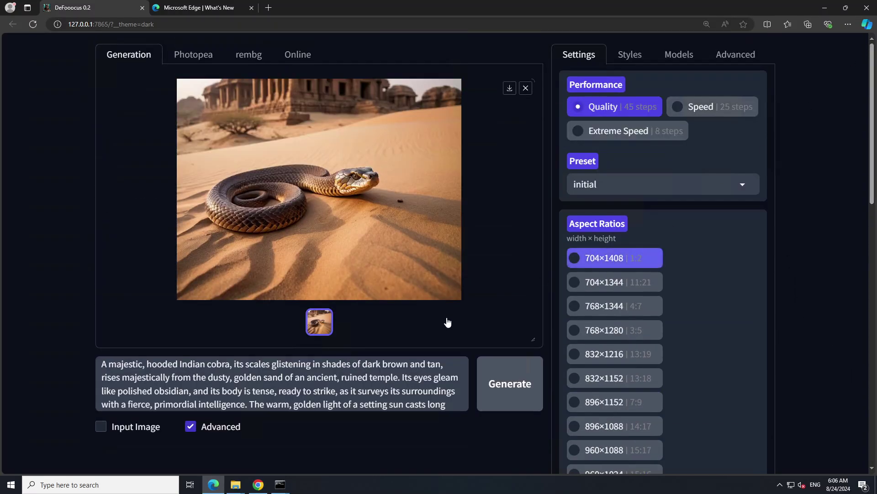
pyautogui.click(190, 431)
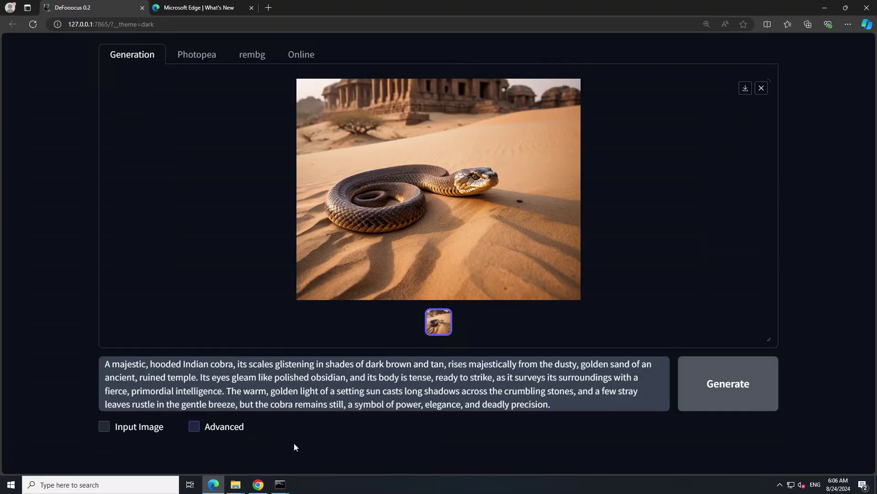
pyautogui.click(190, 427)
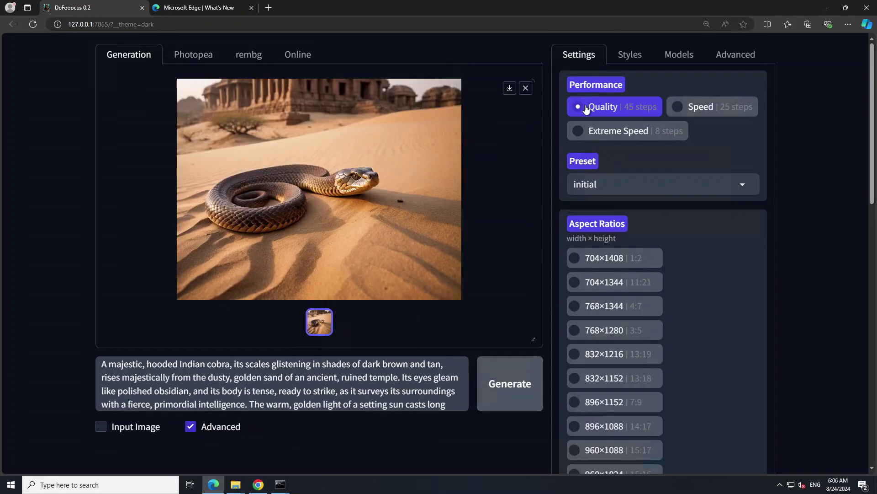
# Enable Input Image, upload the bowler-hat portrait, and paste the brooding Tokyo student prompt.
pyautogui.click(101, 426)
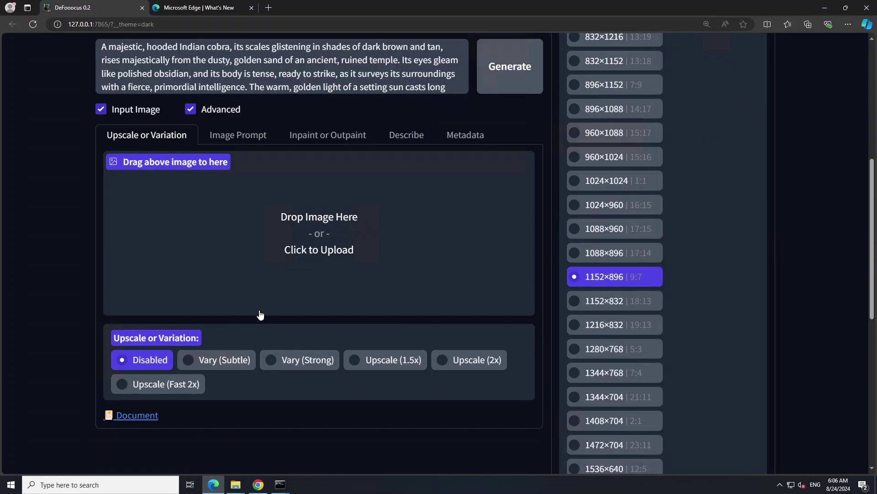
pyautogui.click(314, 233)
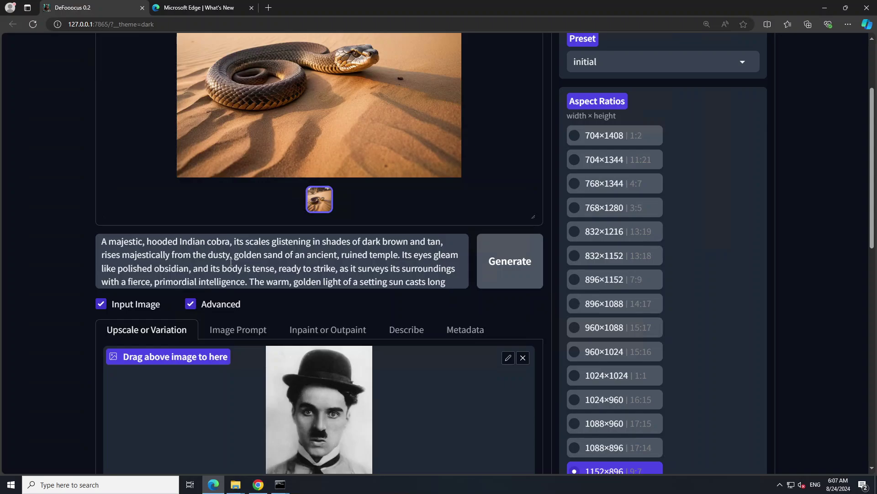
pyautogui.write('A brooding, 17-year-old high school student with spiky, jet-black hair and piercing, emerald-green eyes, wearing a worn, black leather jacket and torn jeans, stands alone on a rainy, Tokyo street at dusk, his intense gaze reflecting a deep inner turmoil and unspoken strength')
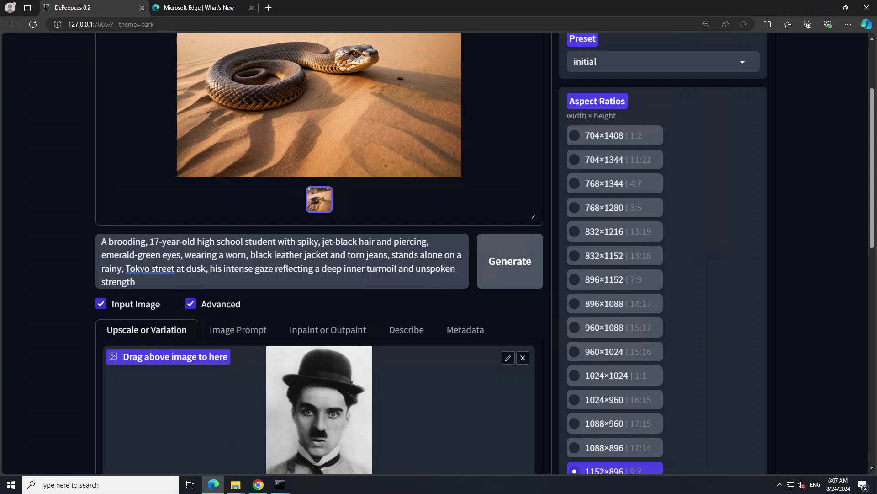
# Generate the brooding student image from the portrait and scroll to check the input image.
pyautogui.click(518, 272)
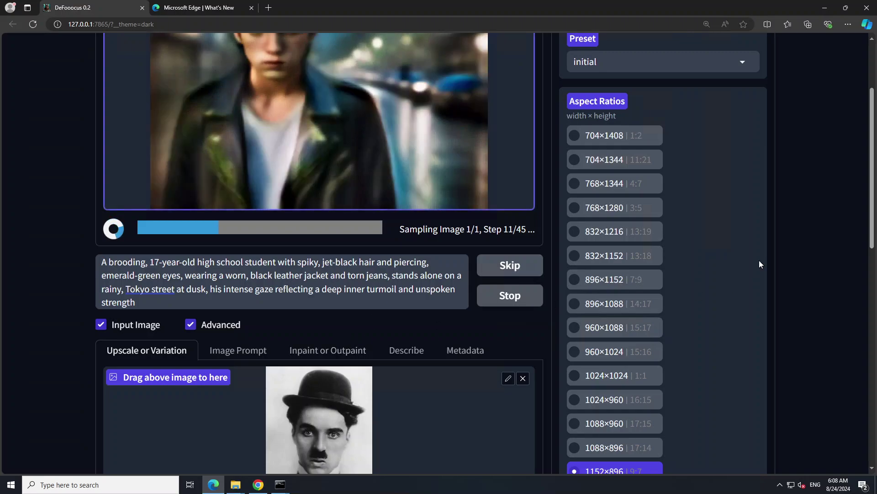
pyautogui.scroll(-3, 282, 367)
pyautogui.scroll(-3, 876, 283)
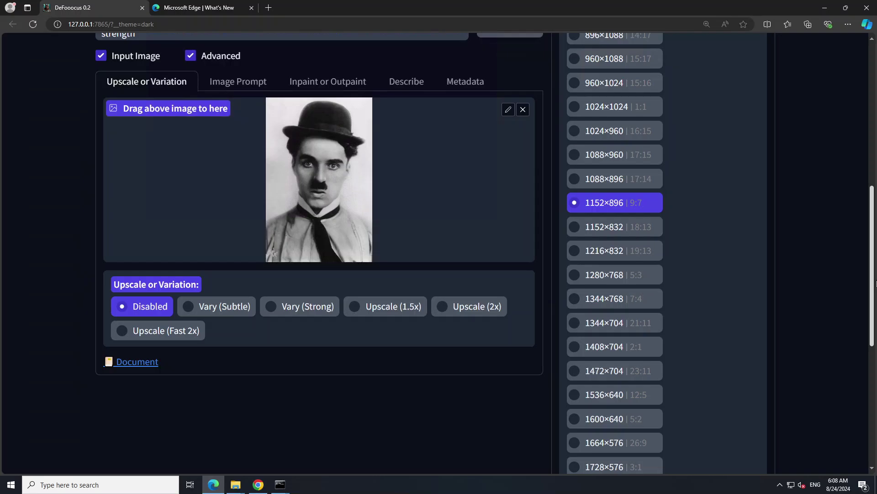
pyautogui.moveTo(875, 283); pyautogui.dragTo(876, 193)
pyautogui.scroll(3, 876, 192)
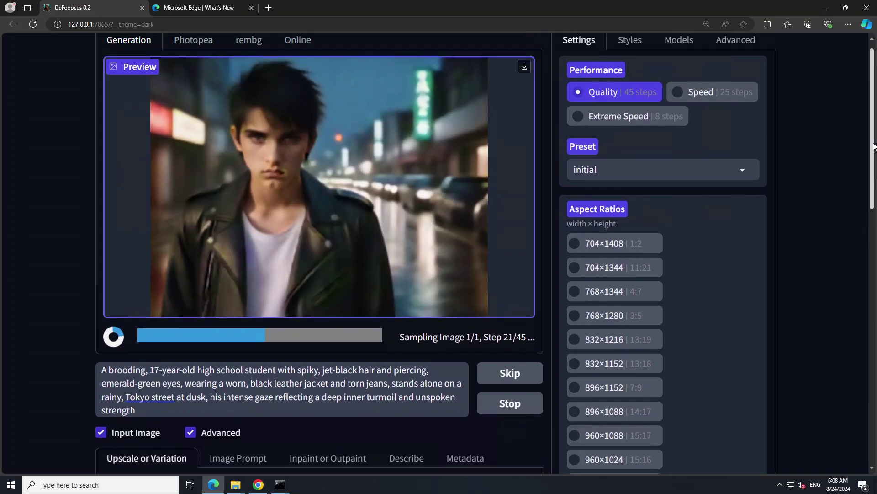
pyautogui.scroll(-1, 873, 187)
pyautogui.scroll(-4, 873, 187)
pyautogui.scroll(5, 872, 164)
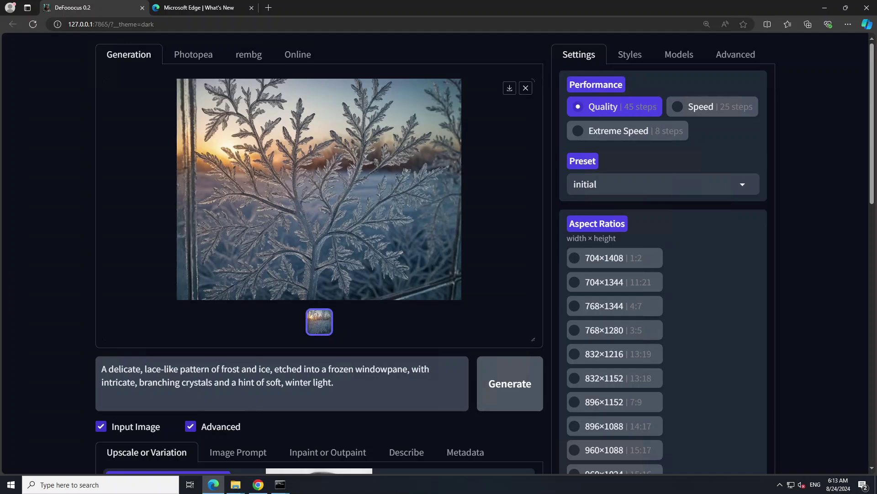
# Switch to the Chrome window with YouTube's channel search results for fooocus.
pyautogui.hotkey('alt', 'Tab')
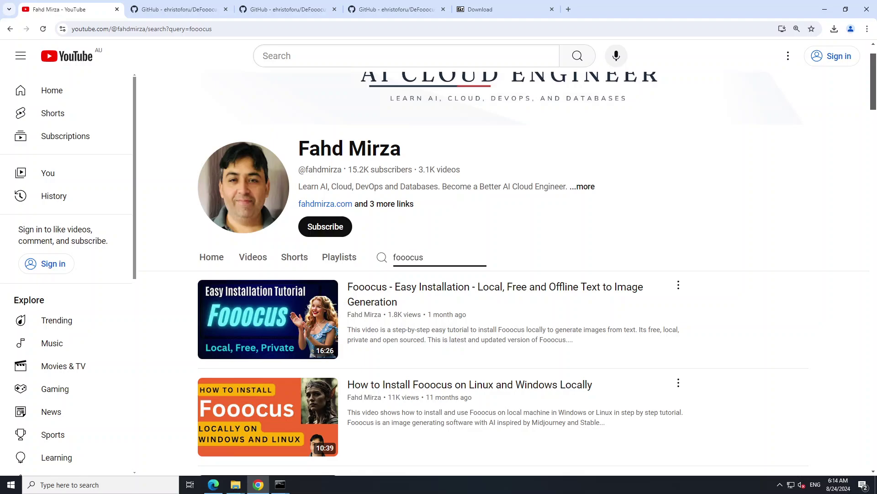